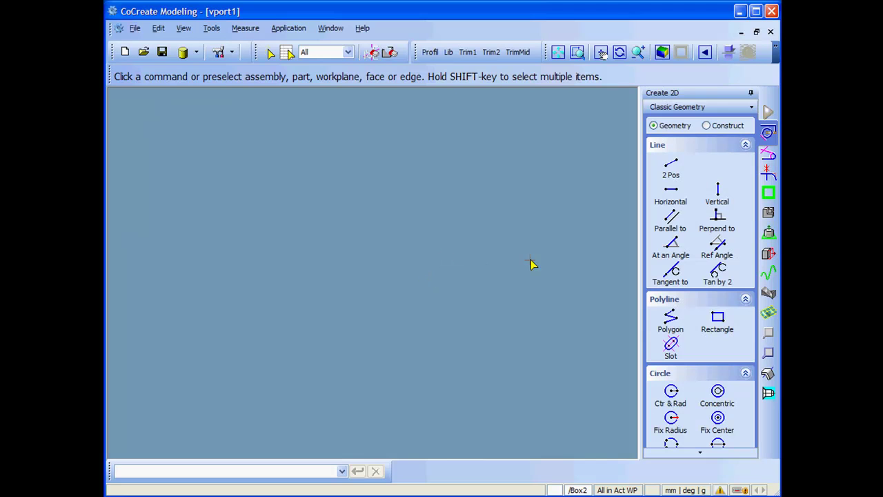
Load start_sg.lsp from the SolidGenius_V17.00 program folder.
left_click(144, 52)
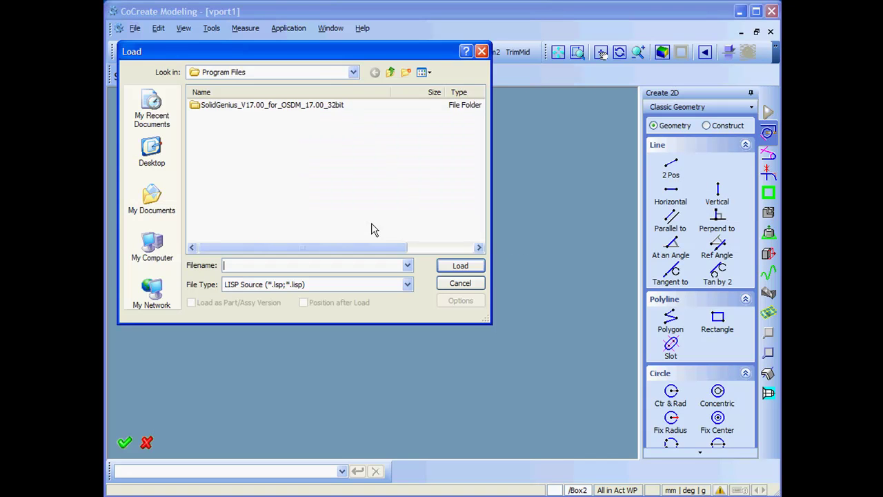
double_click(197, 106)
left_click(222, 107)
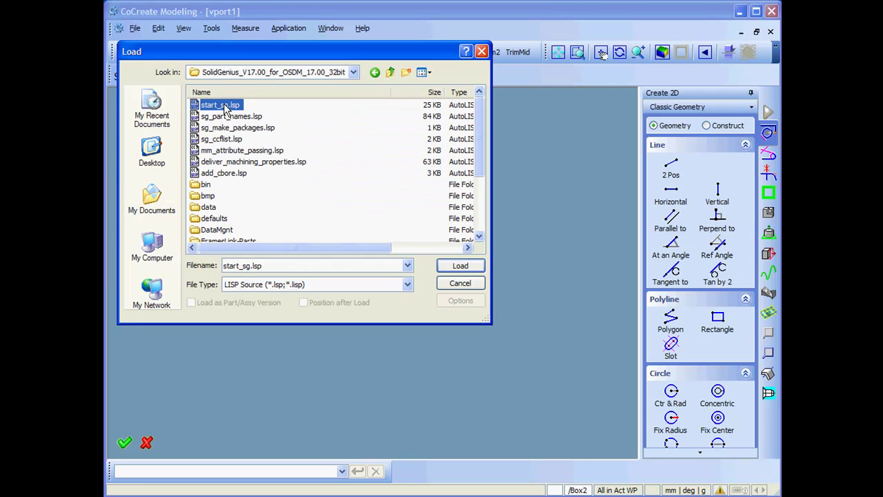
left_click(460, 266)
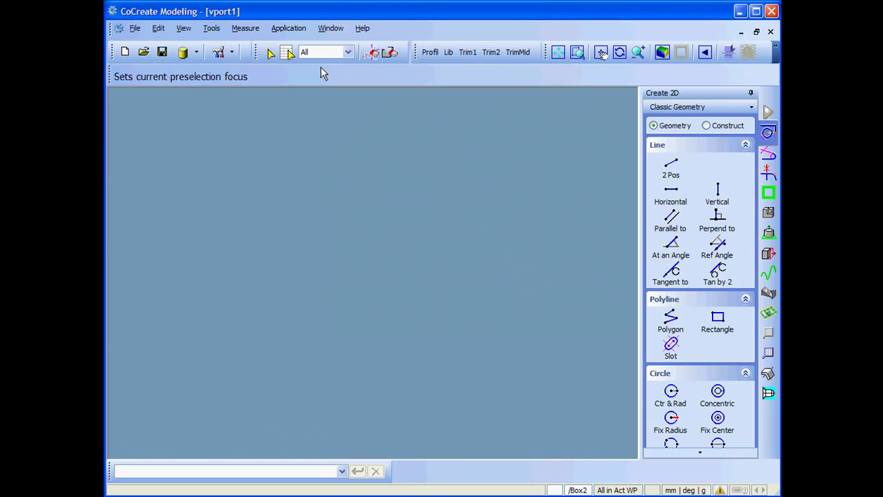
Enable the SolidGenius module in Application > Modules and show the SolidGenius 17.00 panel.
left_click(288, 29)
left_click(296, 62)
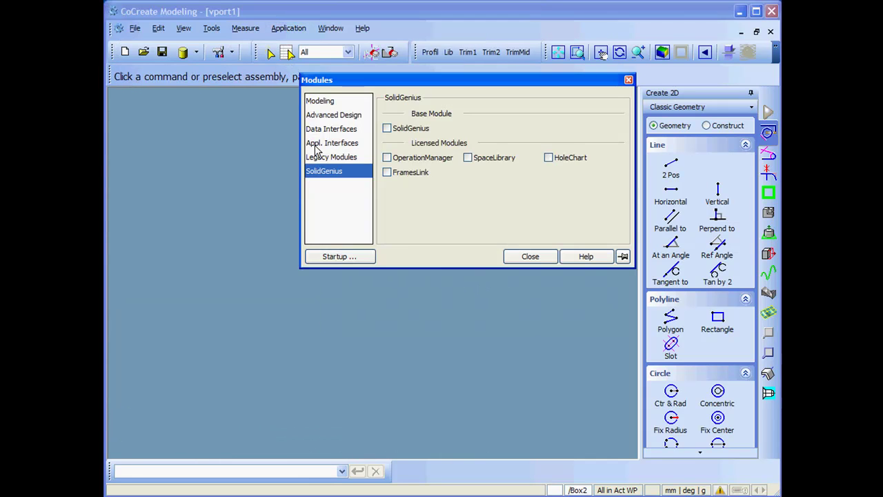
left_click(387, 128)
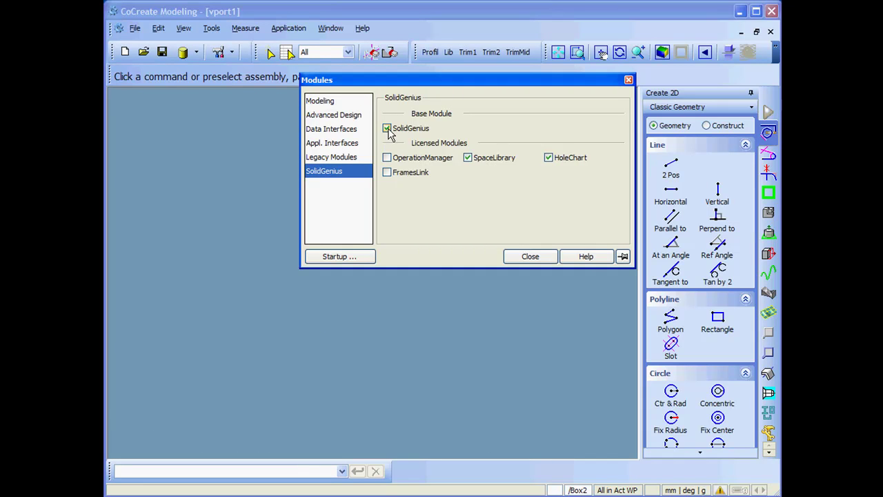
left_click(535, 255)
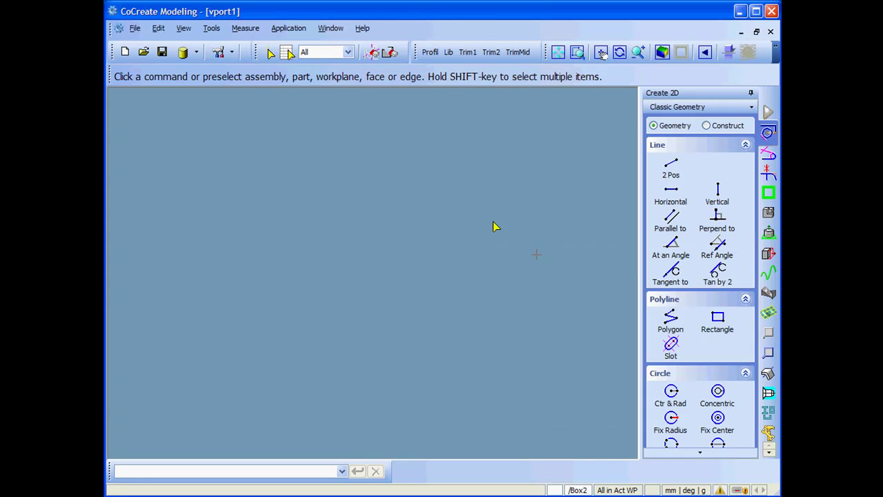
left_click(769, 434)
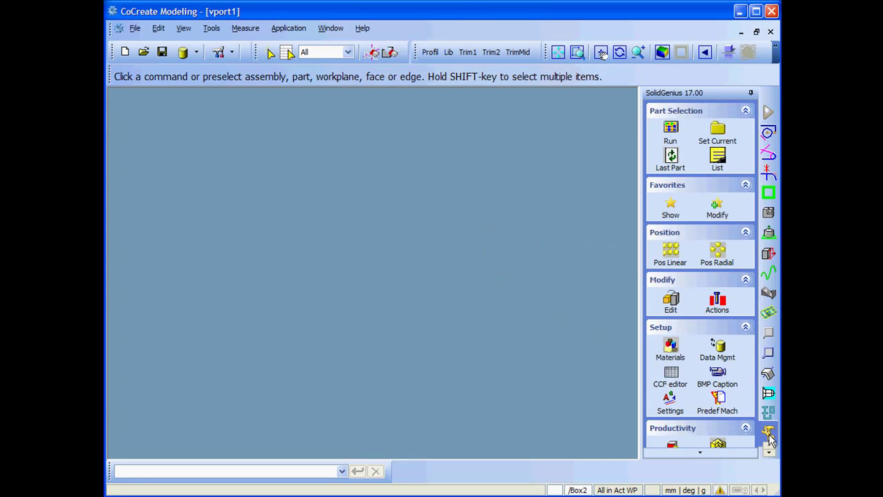
left_click(769, 452)
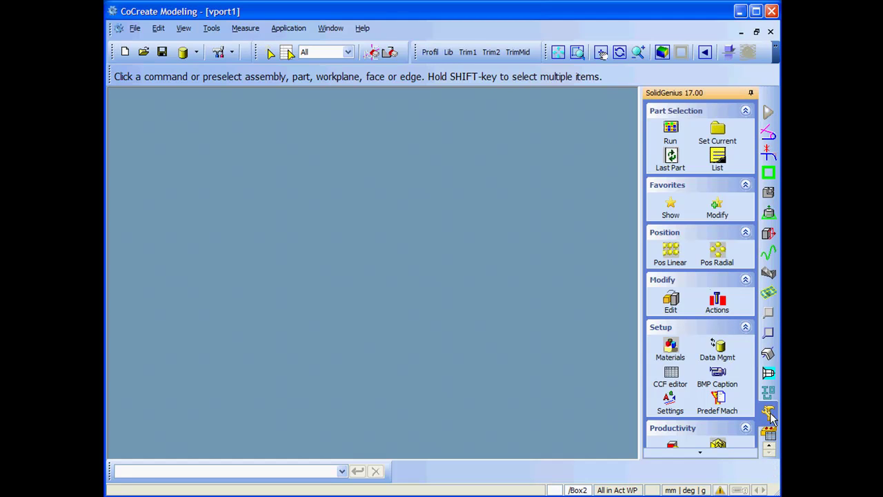
left_click(669, 133)
left_click_drag(469, 115, 378, 115)
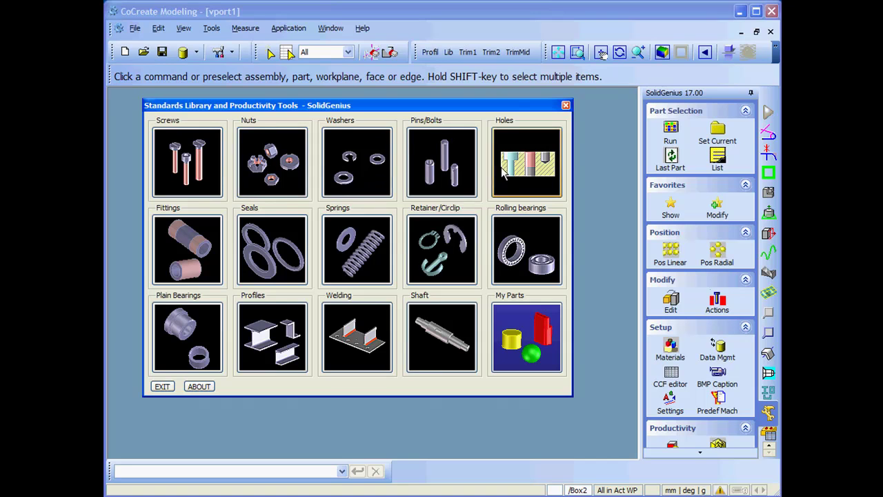
left_click(196, 169)
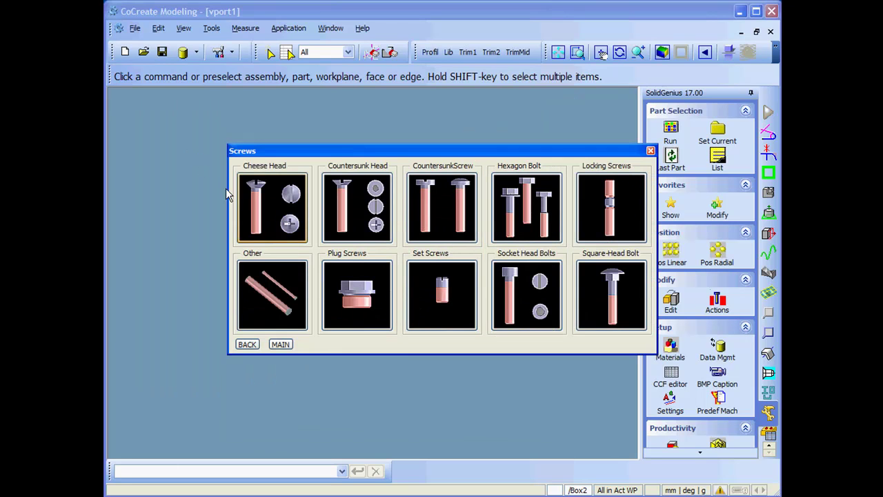
left_click(283, 344)
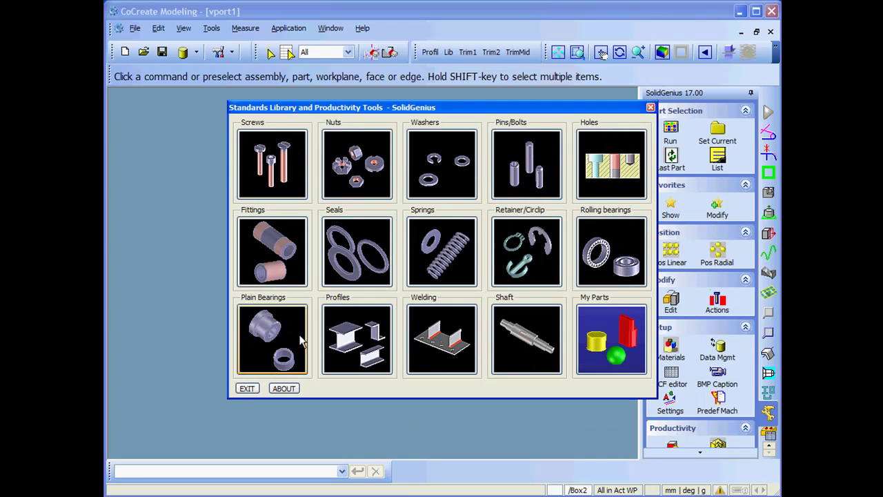
left_click(649, 106)
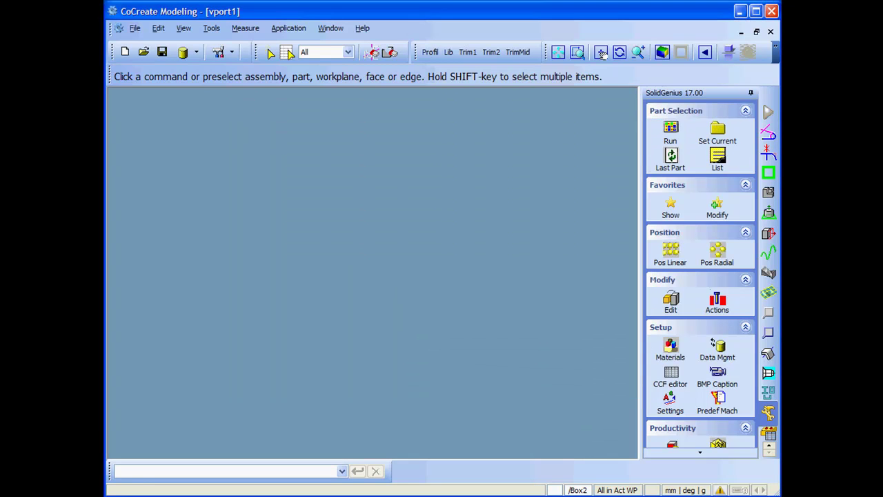
Fit the beam assembly in view and choose Screws > Hexagon Bolt > DIN 931 from the library.
left_click(600, 53)
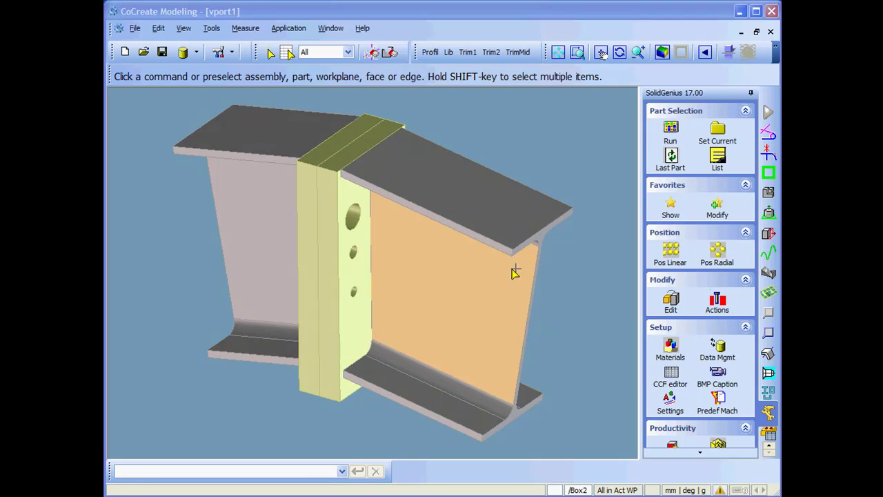
mouse_move(443, 270)
middle_mouse_down()
mouse_move(426, 230)
mouse_move(406, 239)
mouse_move(443, 263)
middle_mouse_up()
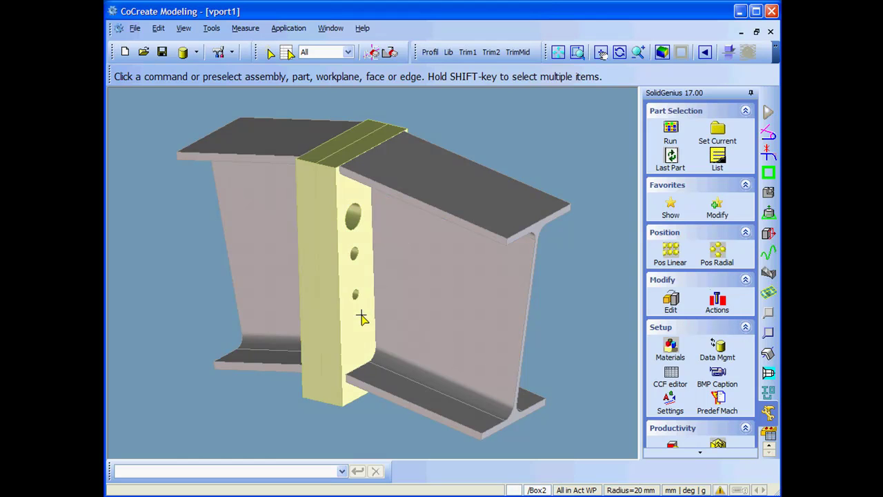
left_click(670, 131)
left_click(280, 160)
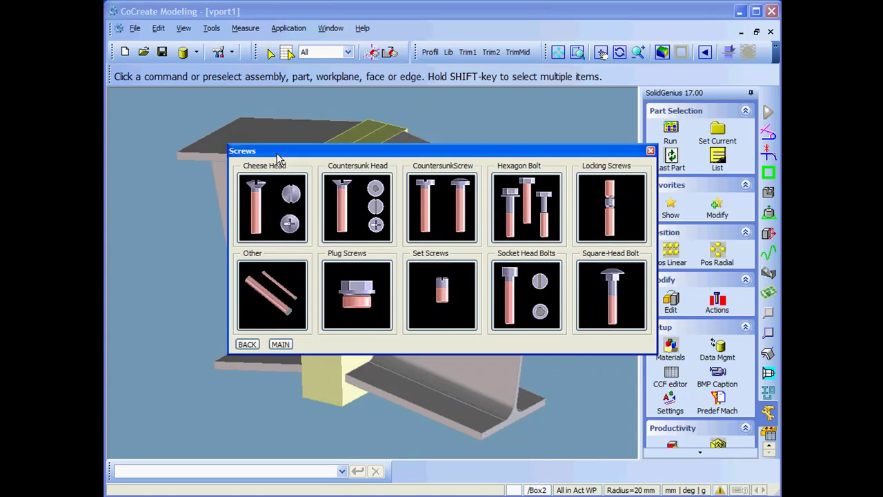
left_click(534, 214)
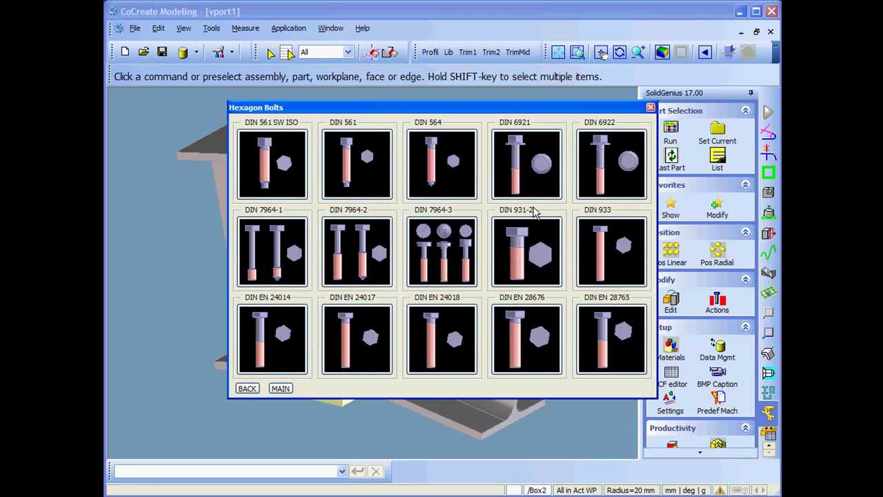
left_click(537, 264)
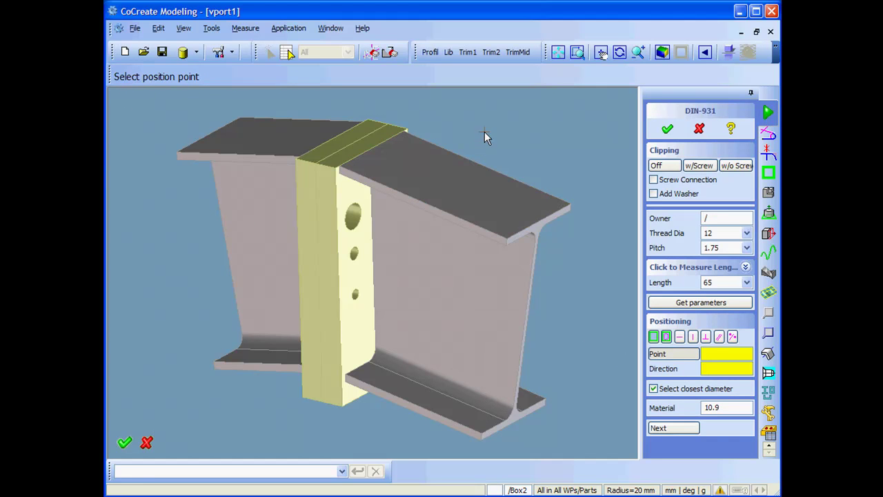
Place an M36 × 110 DIN 931 bolt in the splice plate's top hole.
scroll(485, 138, "up", 5)
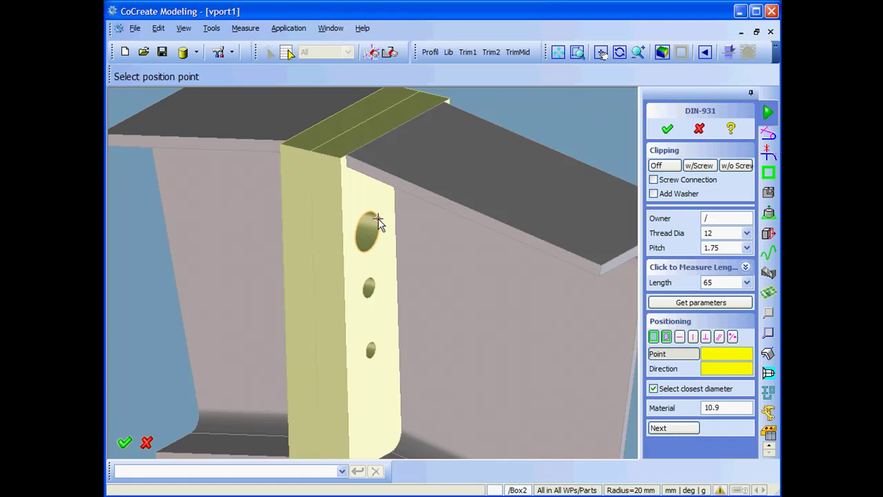
left_click(378, 220)
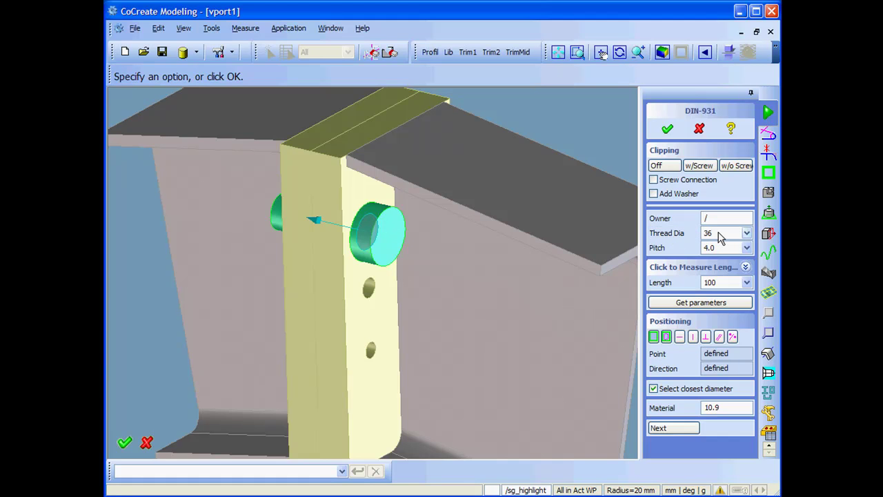
left_click(746, 283)
left_click(708, 307)
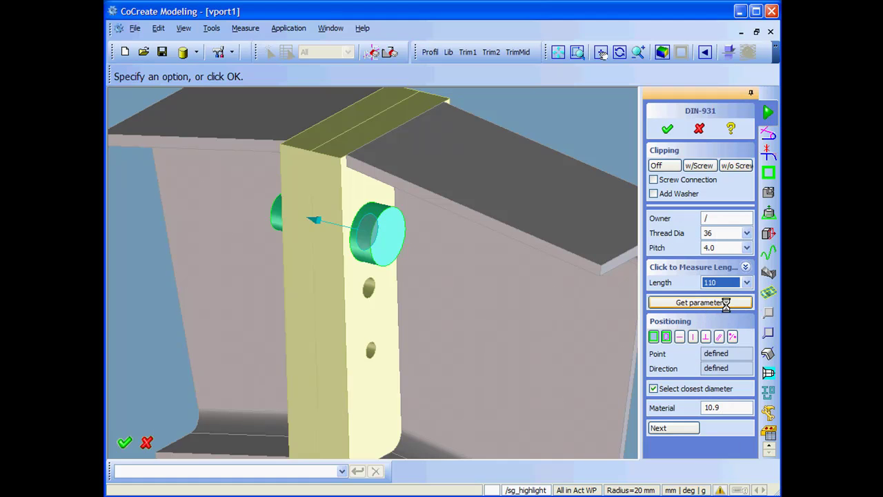
middle_click_drag(451, 292, 412, 286)
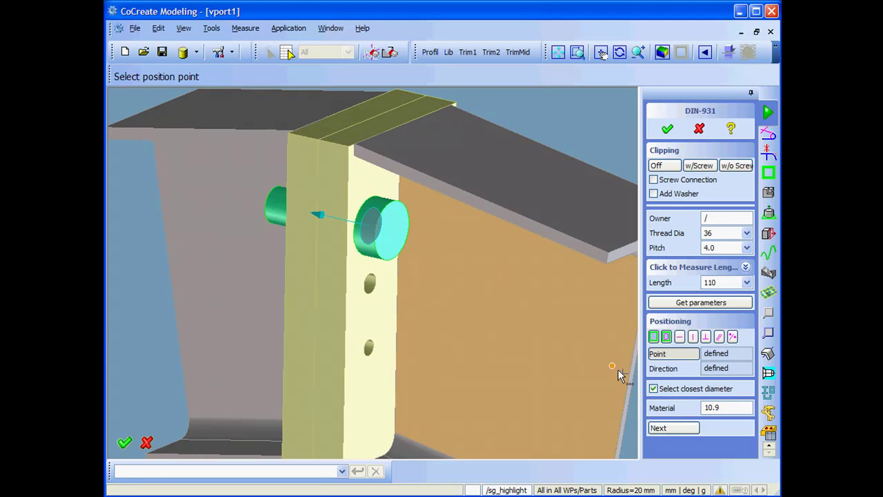
left_click(674, 428)
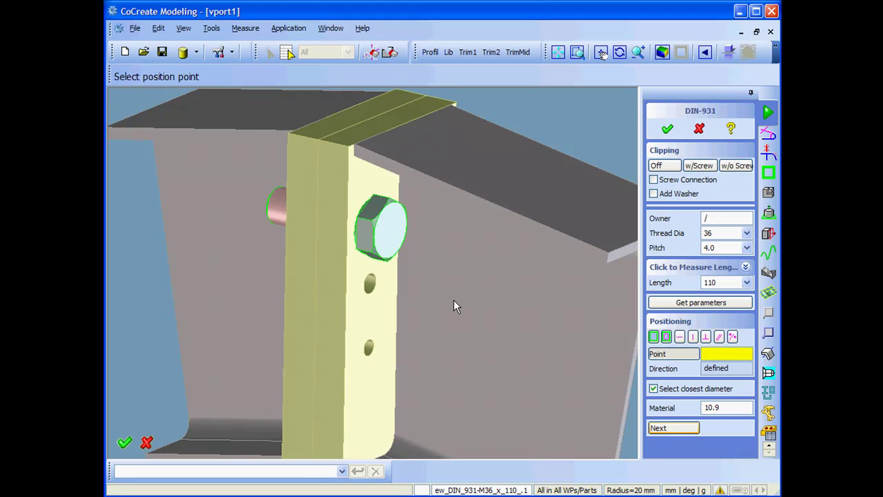
Place a 120 mm DIN 931 bolt in the middle plate hole.
middle_click_drag(451, 302, 503, 265)
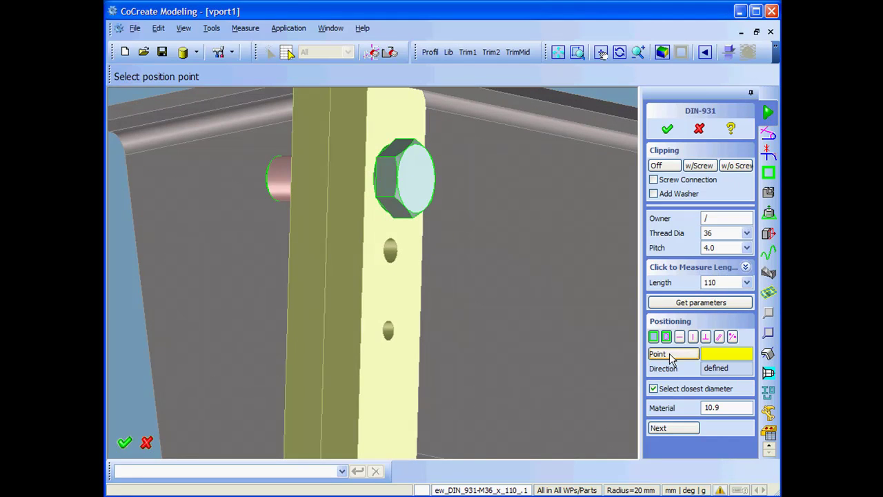
left_click(389, 254)
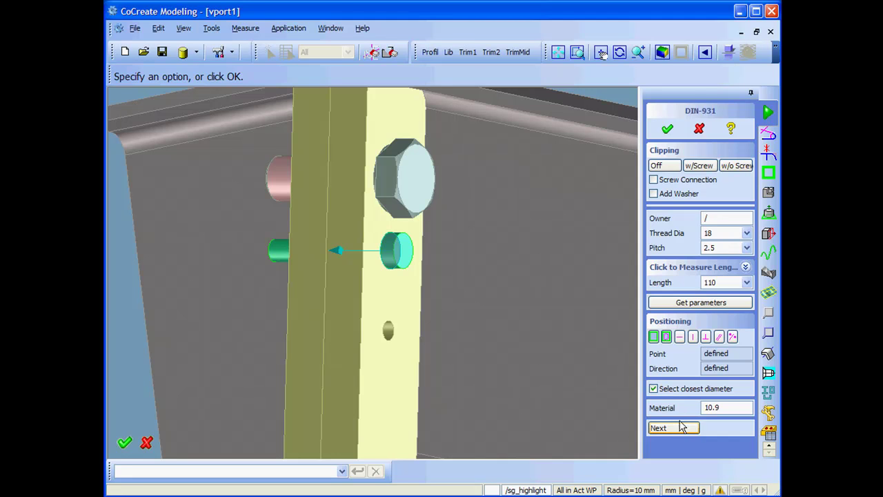
left_click(746, 282)
left_click(735, 379)
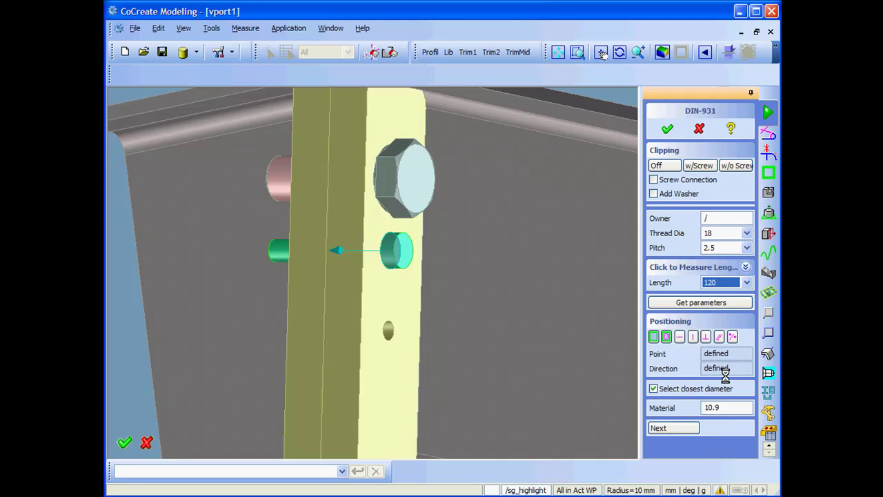
left_click(680, 427)
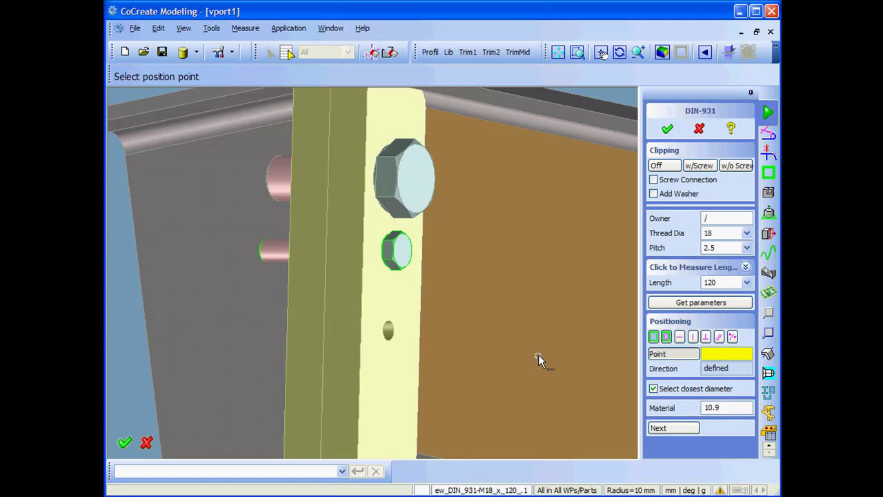
Add a matching bolt in the bottom hole and orbit to view the bolts side-on.
left_click(396, 331)
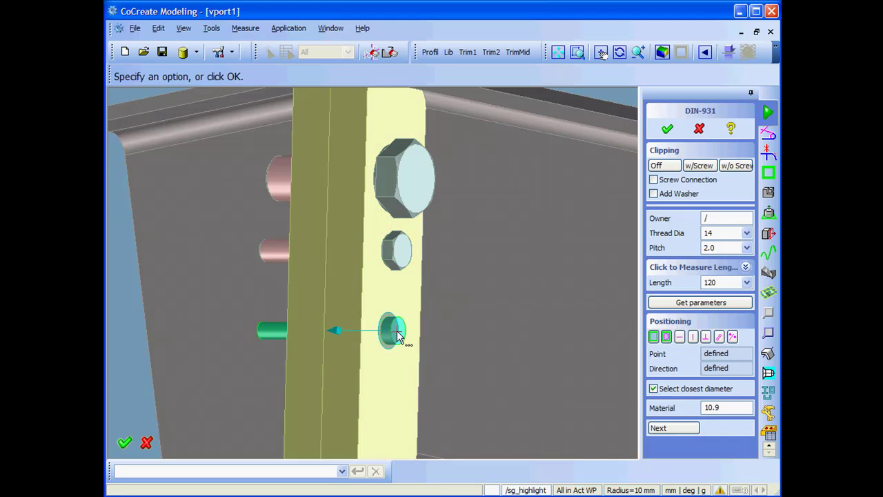
left_click(674, 428)
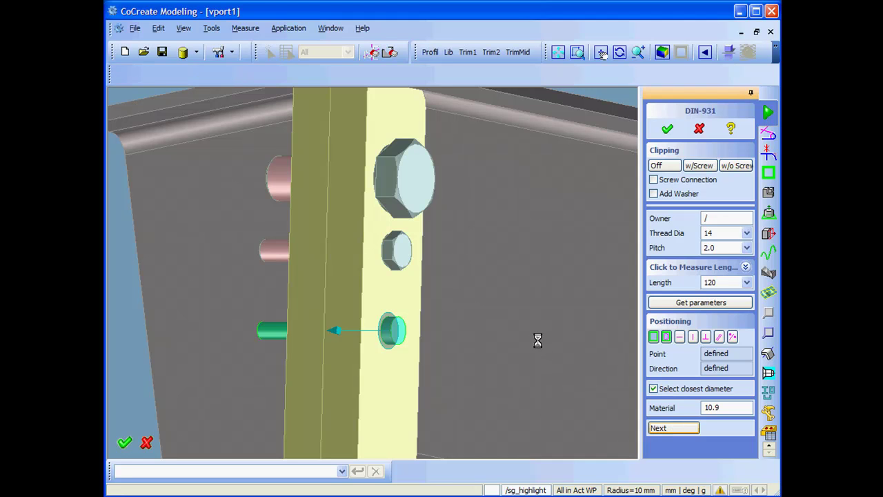
middle_click_drag(514, 320, 419, 298)
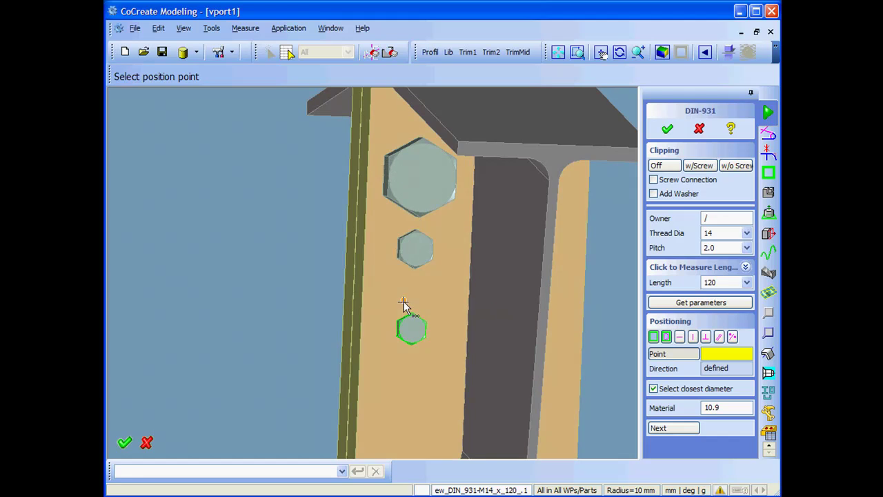
middle_click_drag(404, 345, 499, 248)
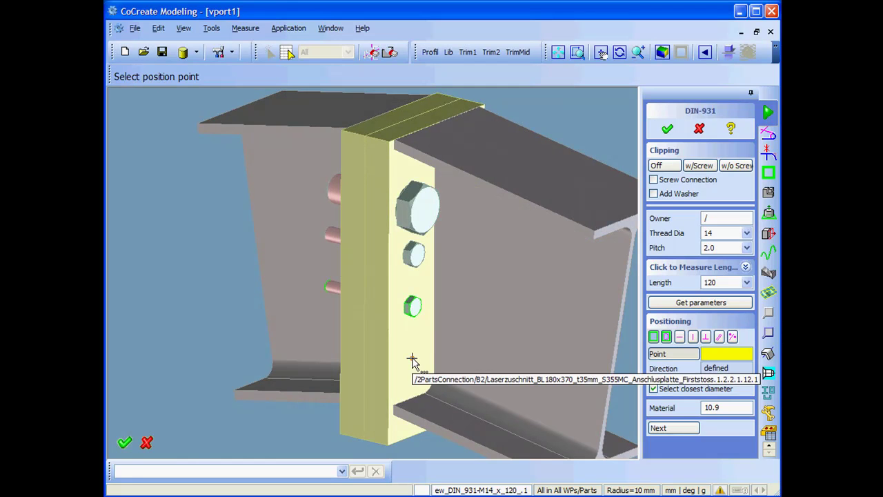
Check Screw Connection in the DIN-931 panel and open its Parameters editor.
left_click(654, 180)
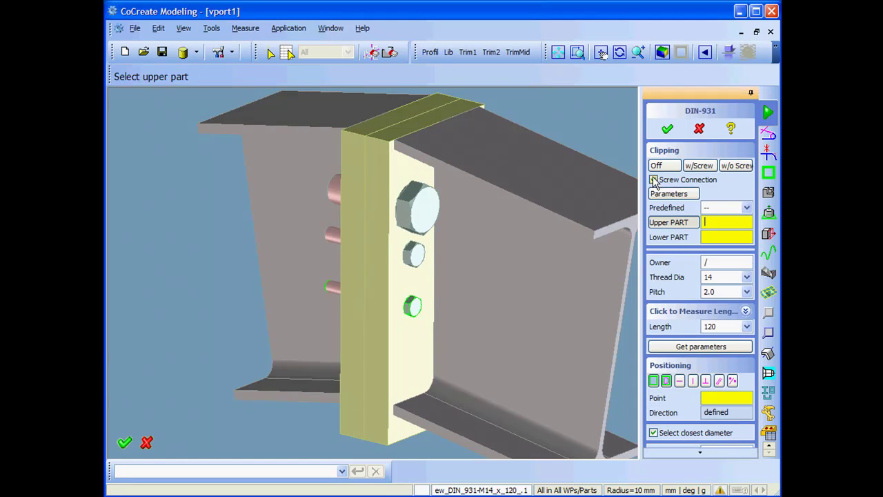
left_click(678, 195)
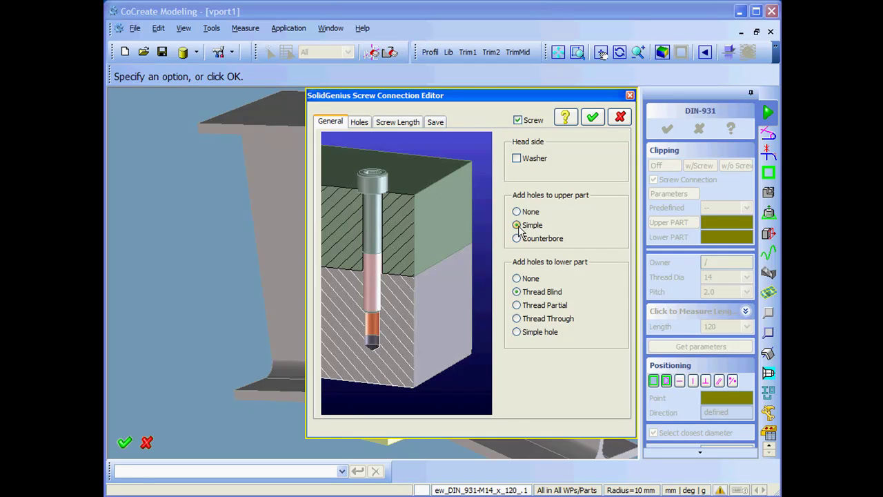
Use a simple lower-part hole and a spring-steel DIN 126 head washer, with no nut-side washer or nut.
left_click(518, 333)
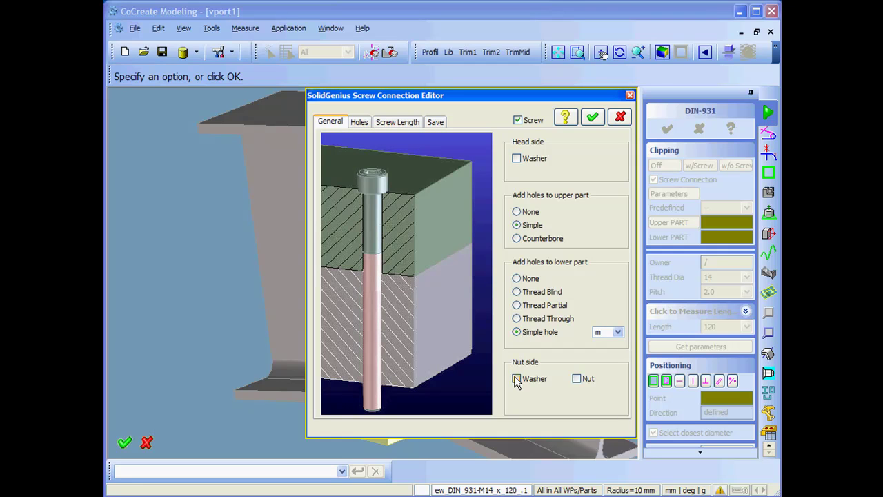
left_click(517, 158)
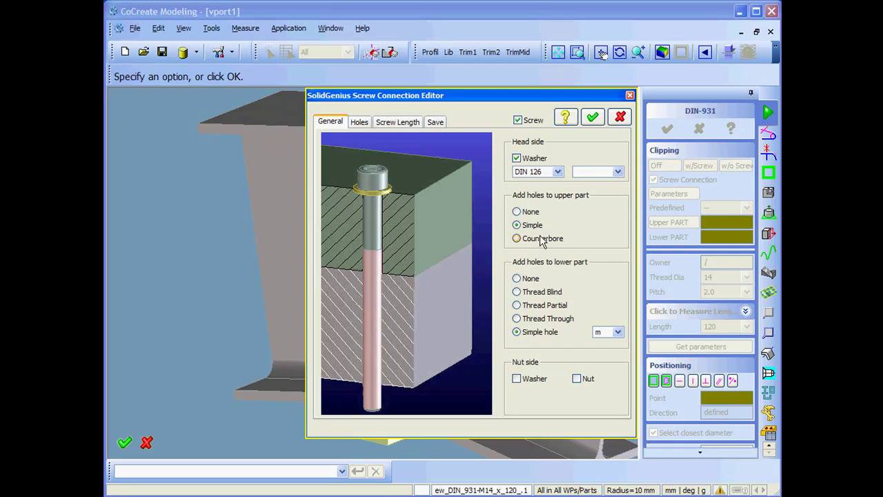
left_click(618, 173)
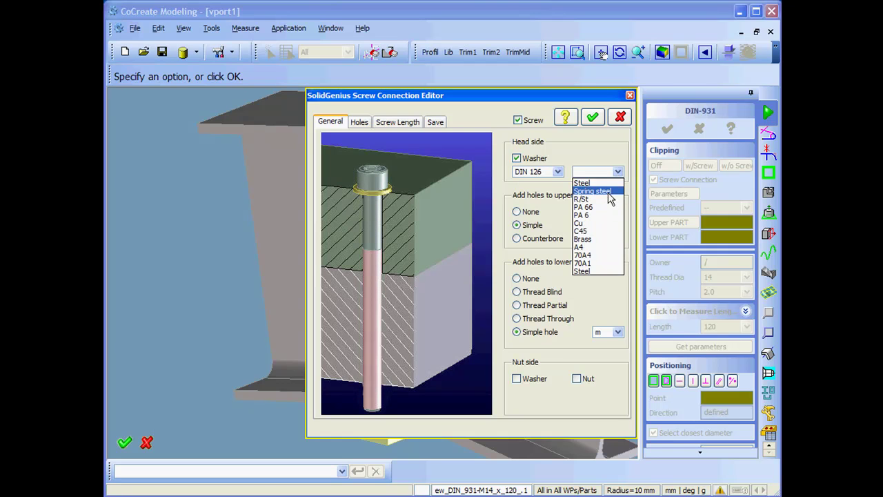
left_click(593, 192)
left_click(516, 378)
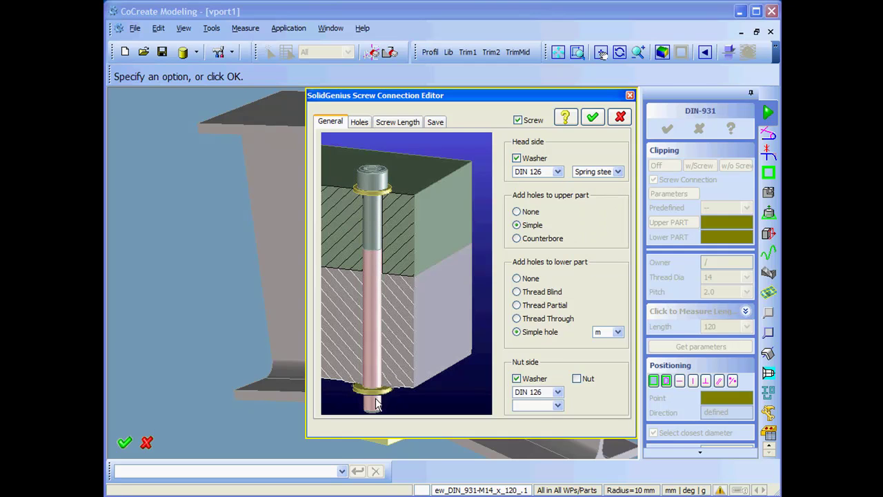
left_click(577, 378)
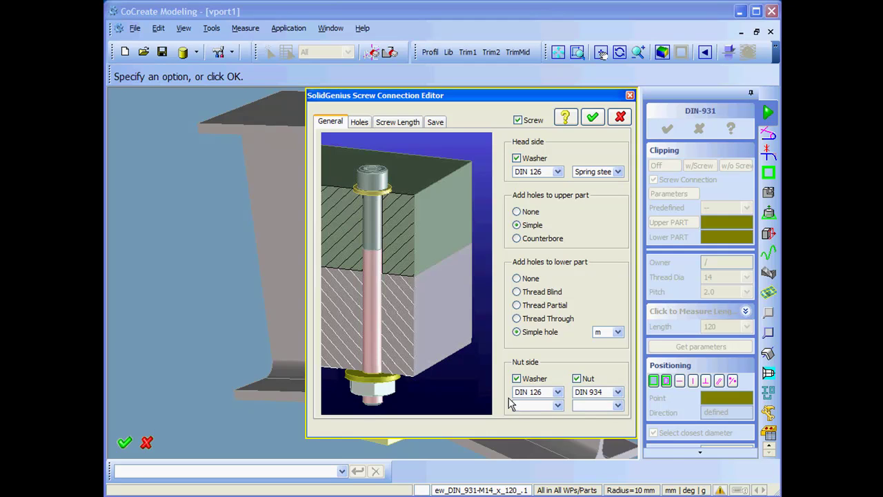
left_click(576, 378)
left_click(517, 379)
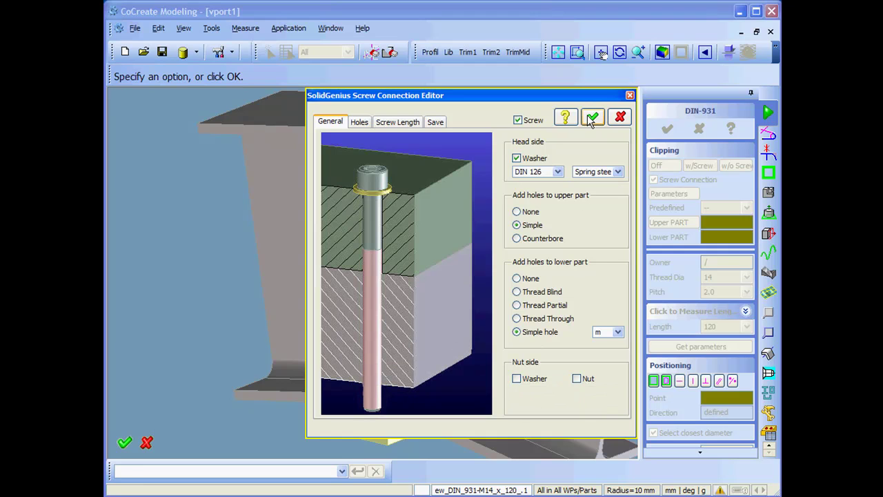
Set the extra screw length h to 15.
left_click(405, 127)
left_click(456, 264)
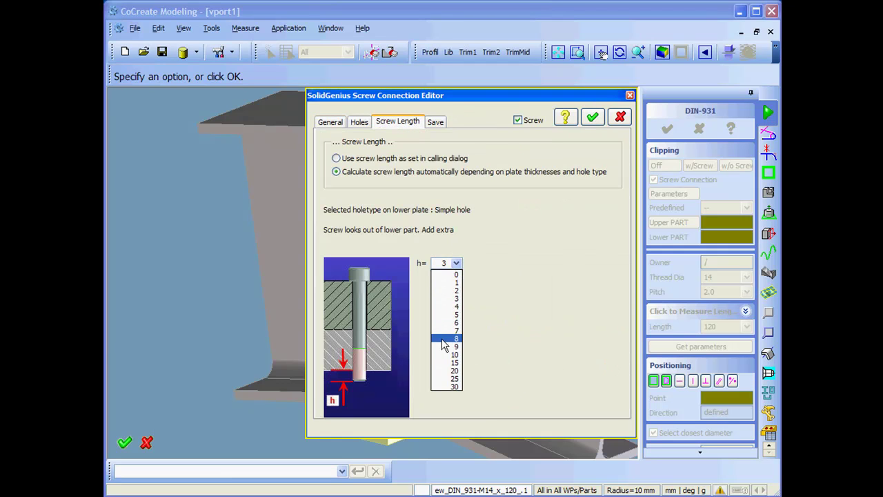
left_click(443, 362)
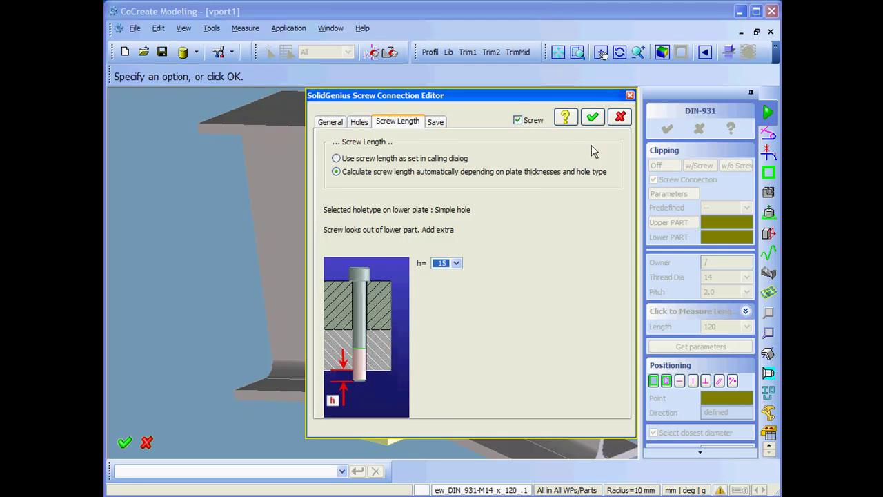
Accept the connection settings, pick the upper and lower plates, and set thread diameter 12.
left_click(592, 118)
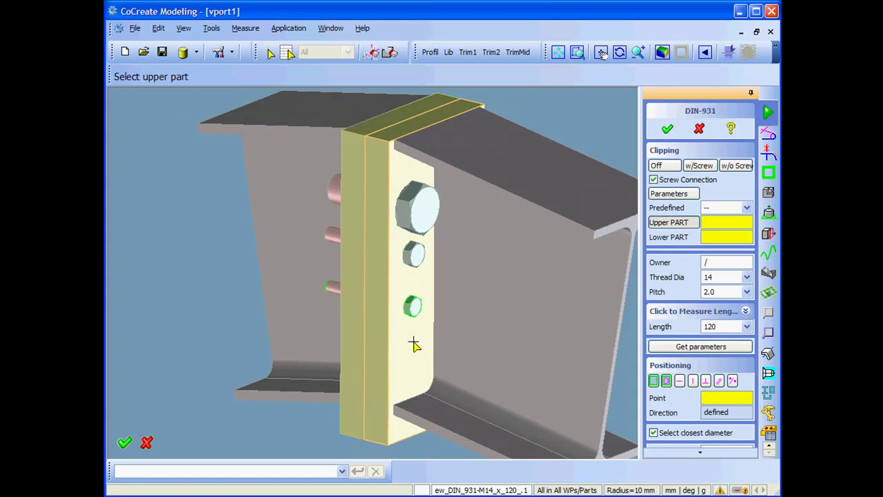
left_click(413, 343)
left_click(350, 339)
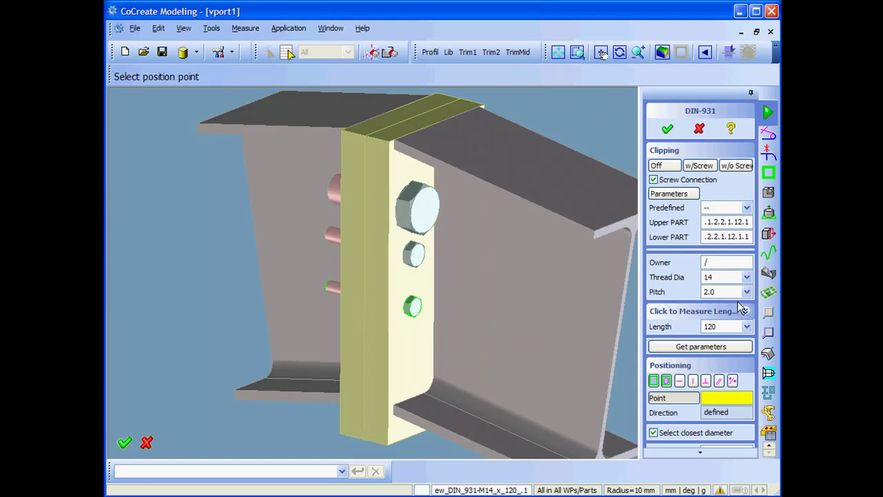
left_click(747, 277)
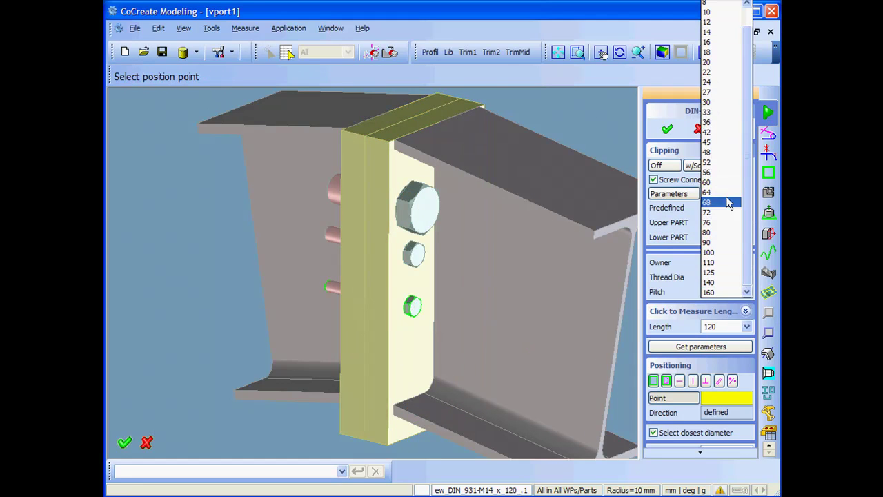
left_click(731, 22)
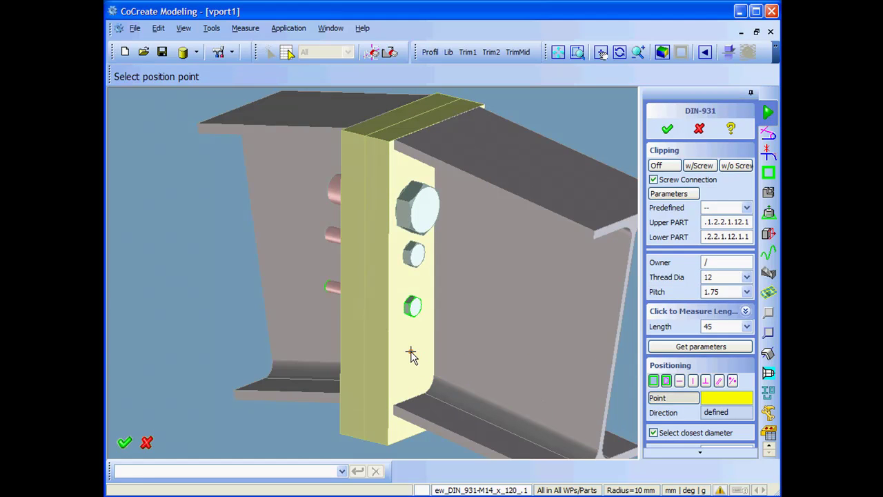
Add a workplane on the plate face with two parallel construction lines offset 10.
left_click(654, 381)
left_click(418, 352)
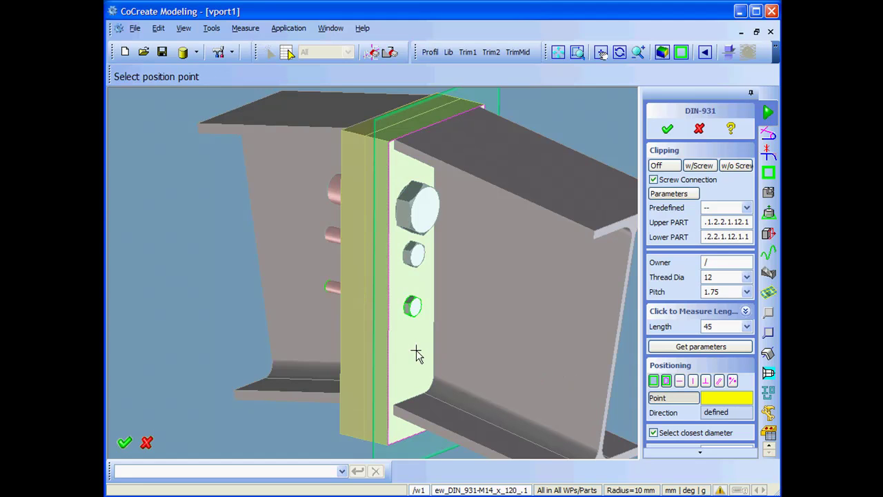
left_click(692, 379)
type("10")
key("Return")
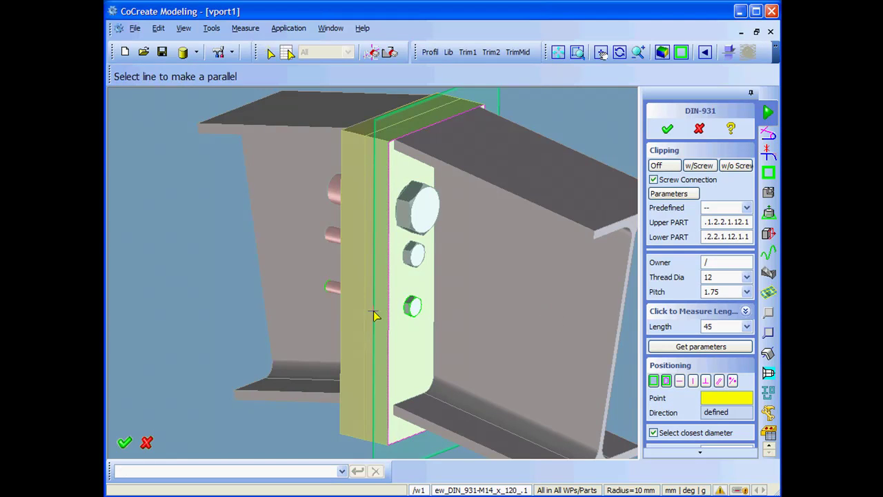
left_click(390, 334)
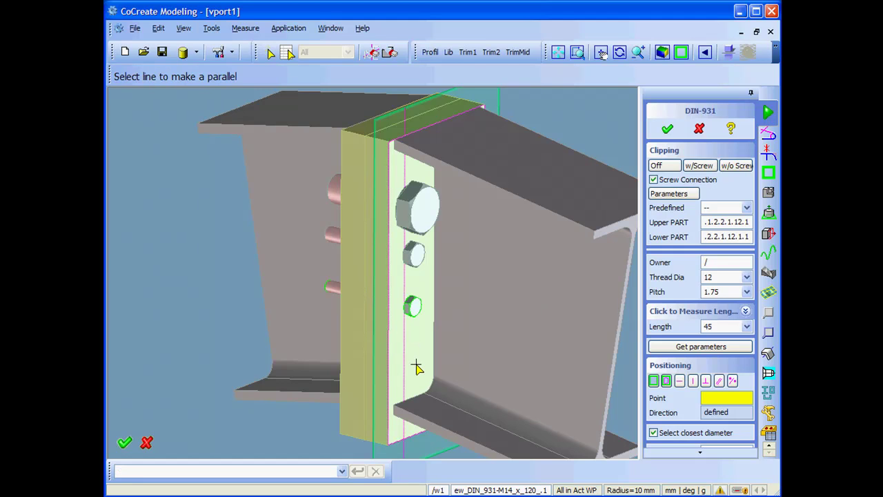
left_click(704, 381)
type("10")
key("Return")
left_click(404, 387)
left_click(421, 378)
left_click(417, 386)
Add a third parallel line offset 10 and position the screw at the lines' intersection.
left_click(719, 381)
type("10")
key("Return")
left_click(419, 381)
left_click(417, 370)
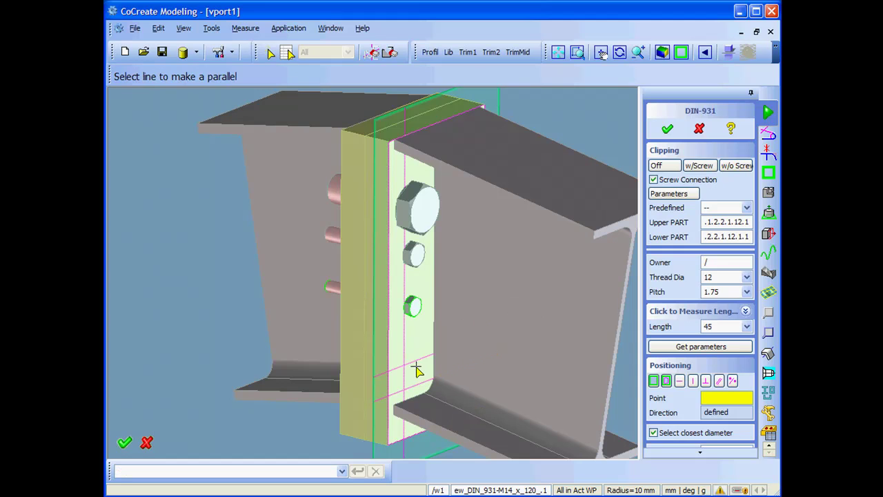
left_click(661, 398)
left_click(406, 367)
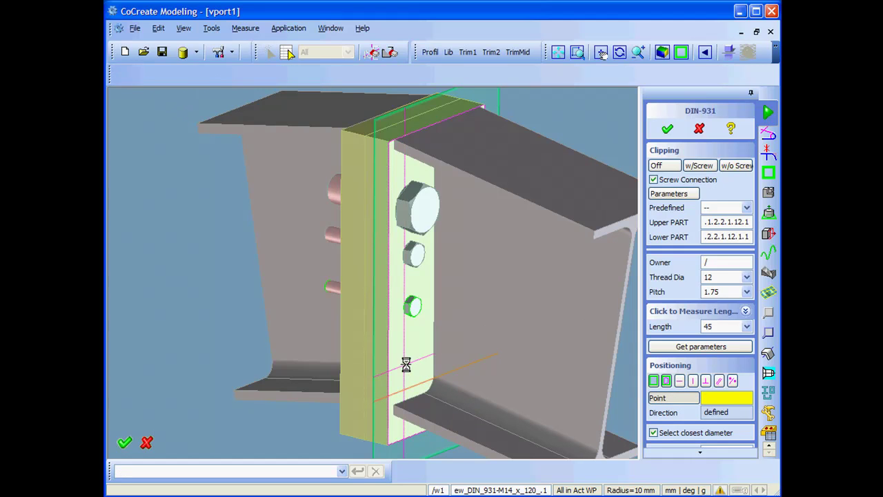
Apply the M12 bolt settings and inspect the joint using w/o Screw clipping.
left_click(711, 449)
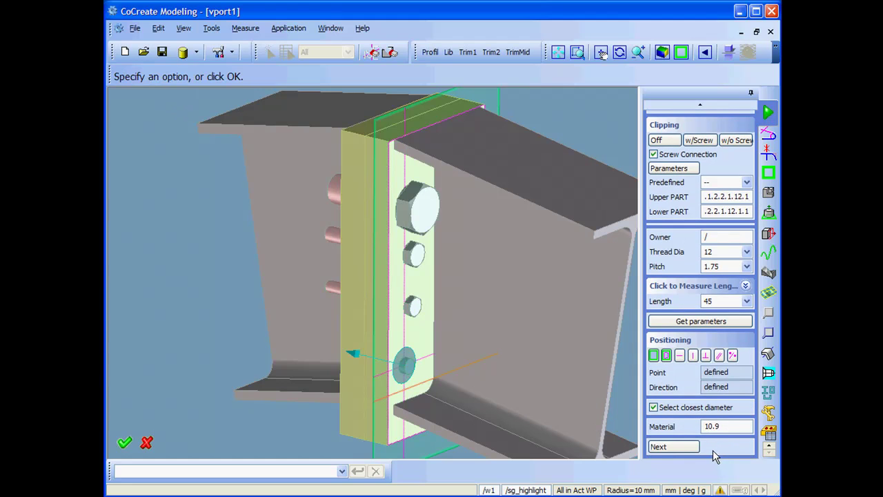
left_click(678, 447)
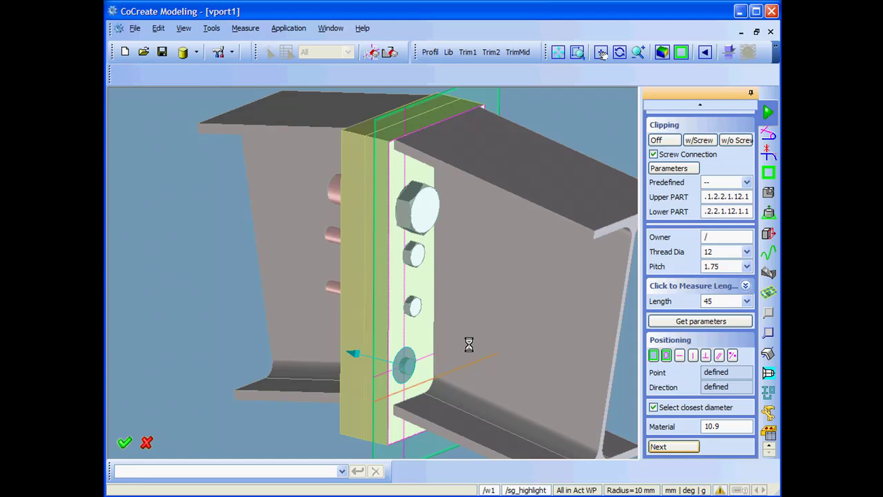
middle_click_drag(424, 365, 431, 345)
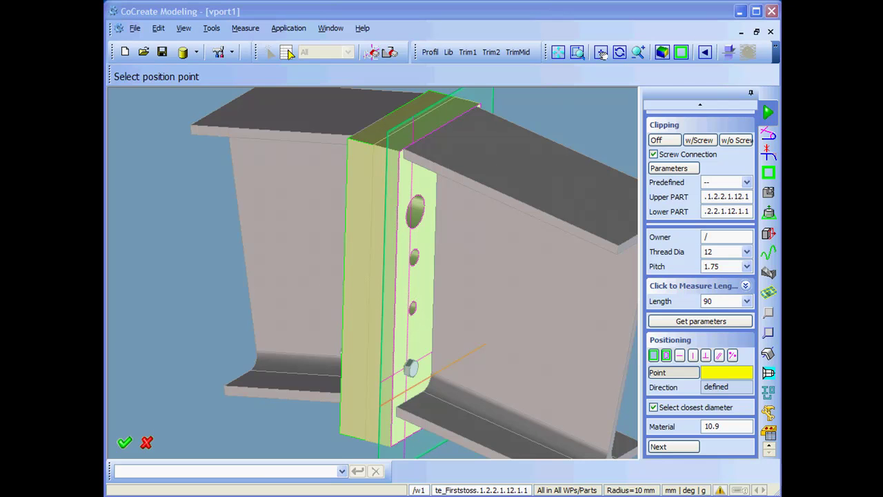
middle_click_drag(446, 301, 480, 303)
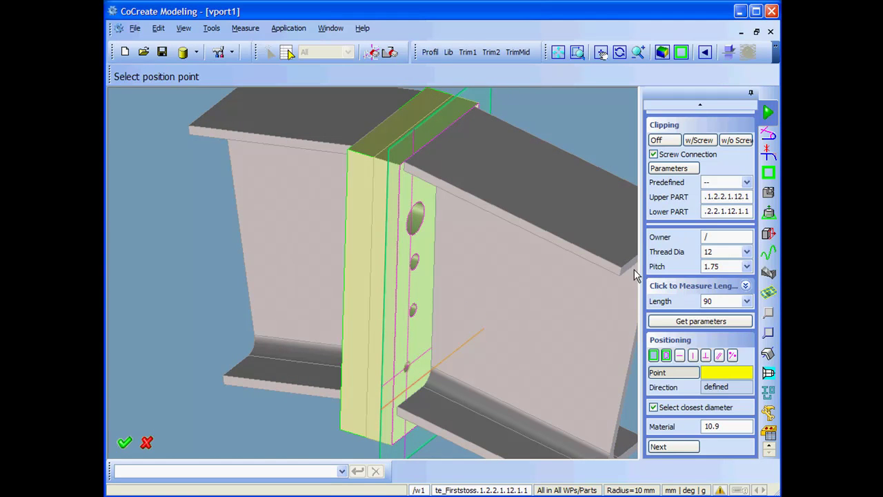
left_click(739, 141)
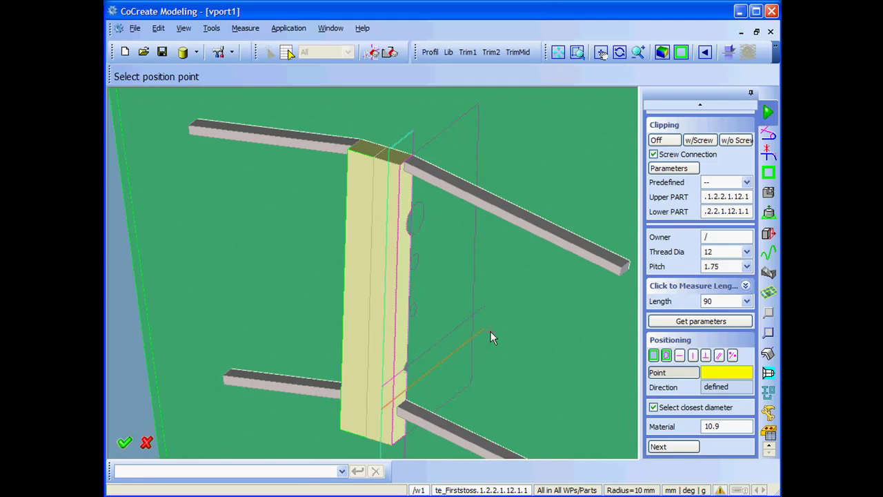
middle_click_drag(489, 331, 450, 298)
scroll(469, 352, "up", 5)
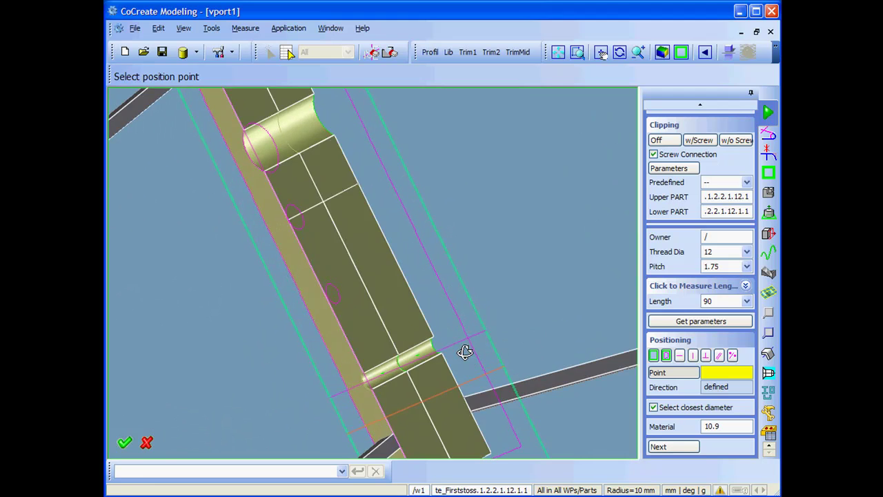
middle_click_drag(465, 352, 461, 357)
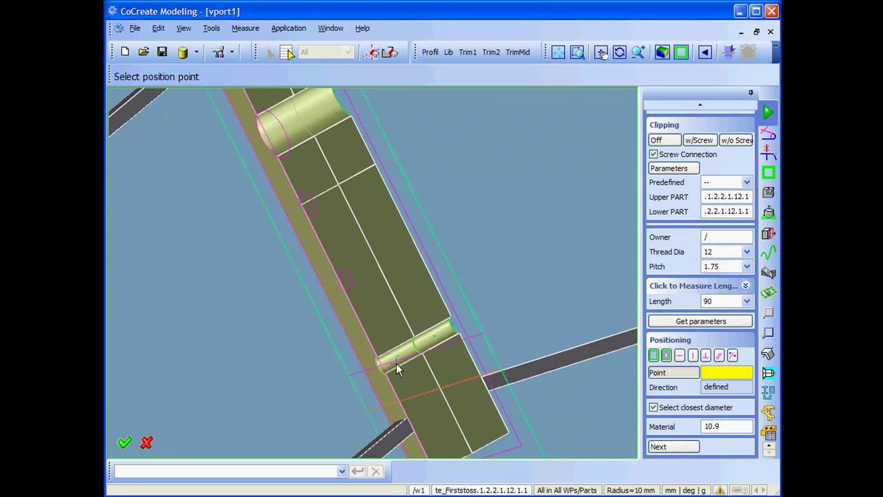
scroll(396, 363, "down", 5)
middle_click_drag(379, 315, 583, 368)
Turn clipping off and confirm the M12 × 90 screw connection.
left_click(664, 140)
left_click(702, 108)
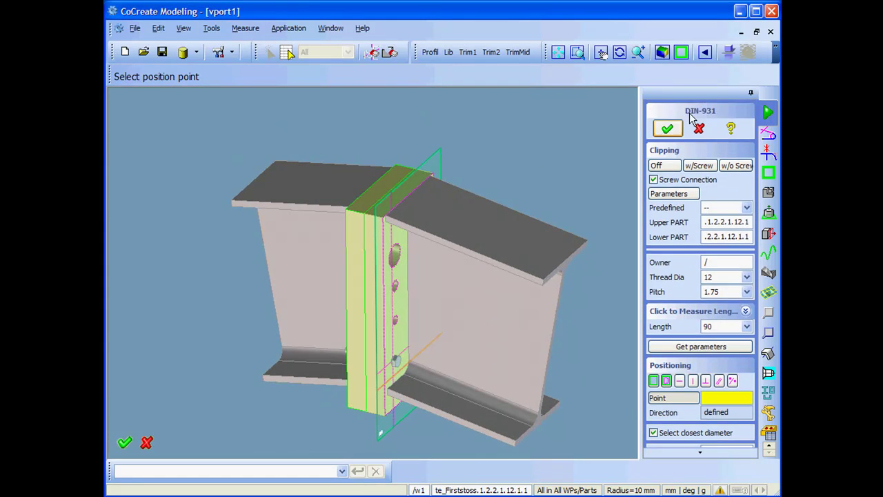
left_click(667, 129)
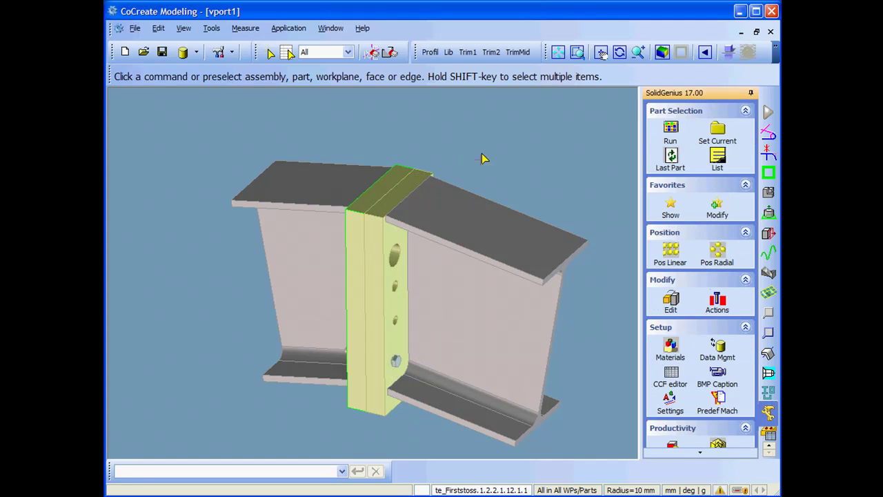
Reselect the DIN 931 bolt, set thread diameter 16, and position it on the plate face.
middle_click_drag(407, 300, 404, 300)
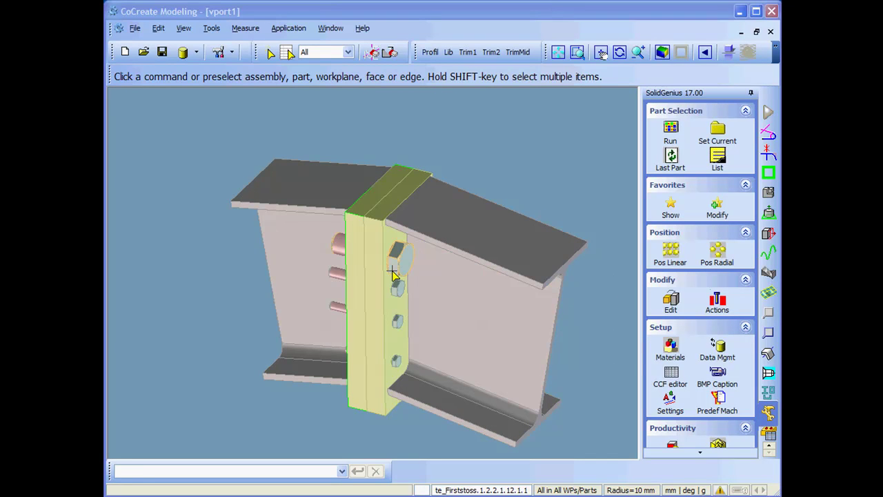
middle_click_drag(453, 311, 481, 208)
scroll(480, 207, "up", 5)
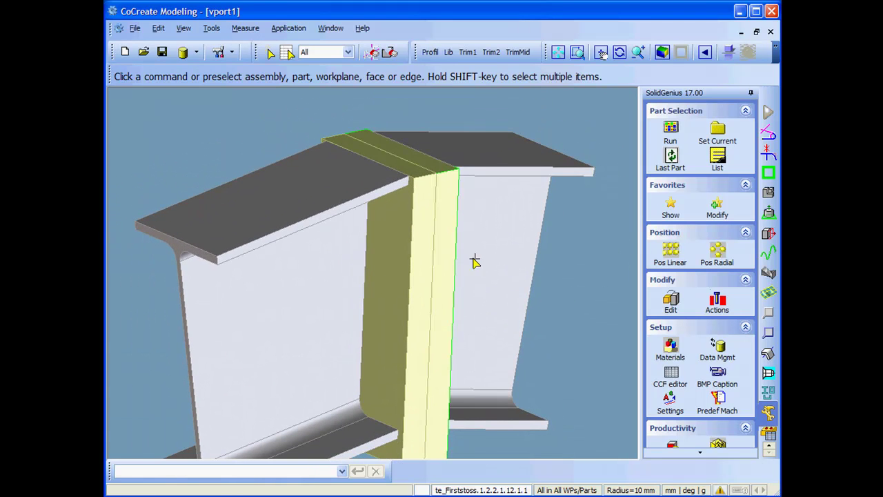
left_click(769, 294)
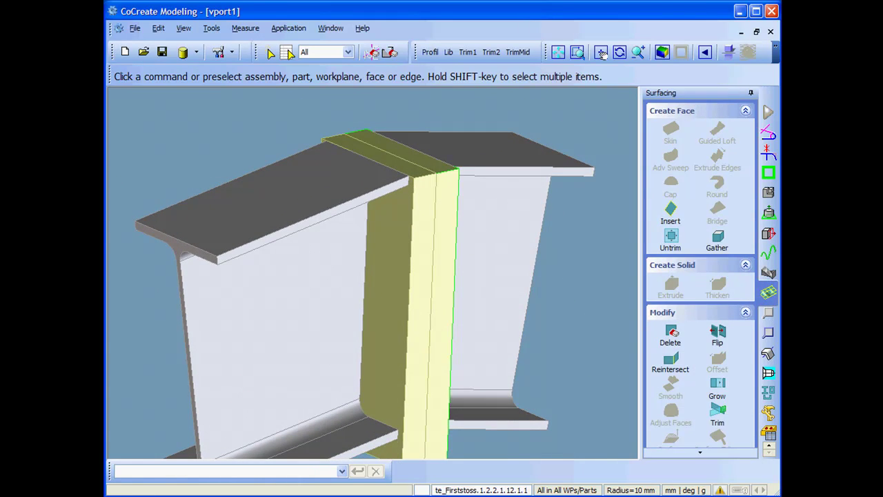
left_click(769, 373)
left_click(768, 412)
left_click(671, 159)
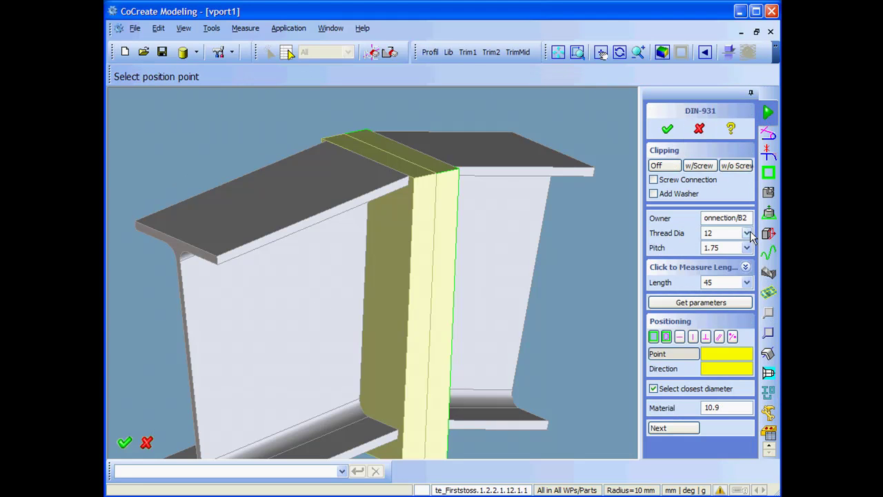
left_click(747, 233)
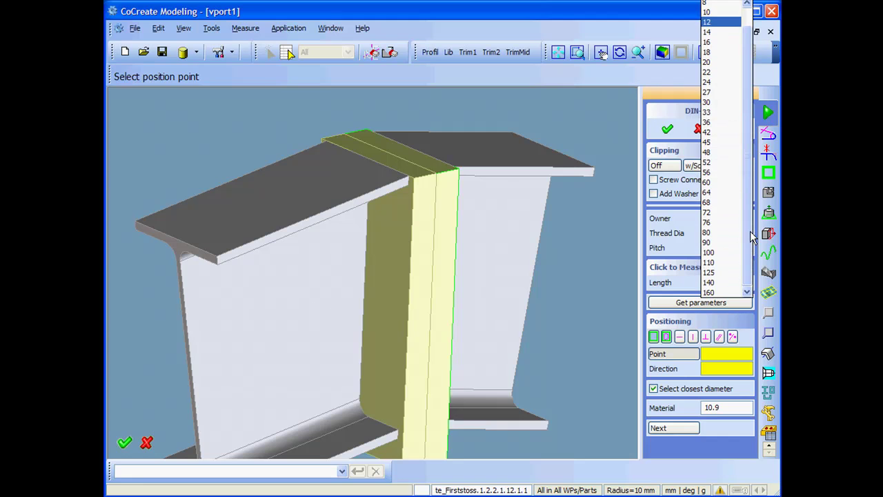
left_click(721, 38)
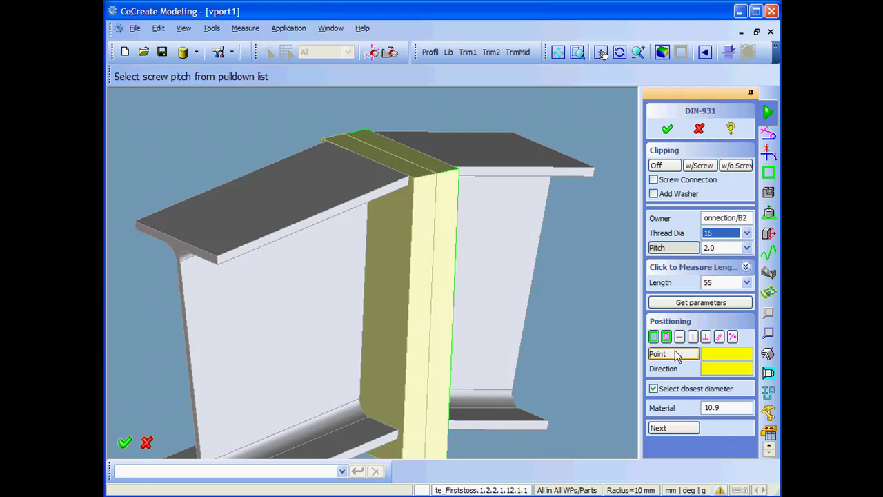
left_click(674, 354)
left_click(389, 254)
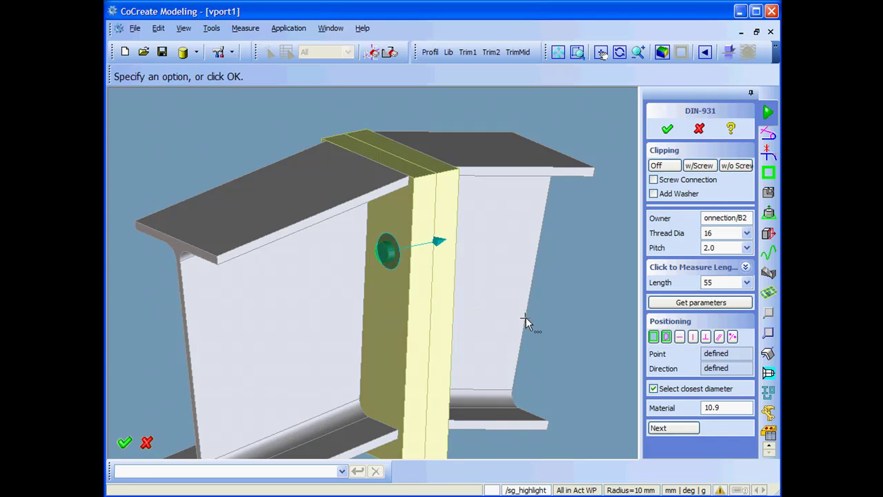
Measure 70 mm between two points, set bolt length 100, and confirm the bolt.
left_click(747, 282)
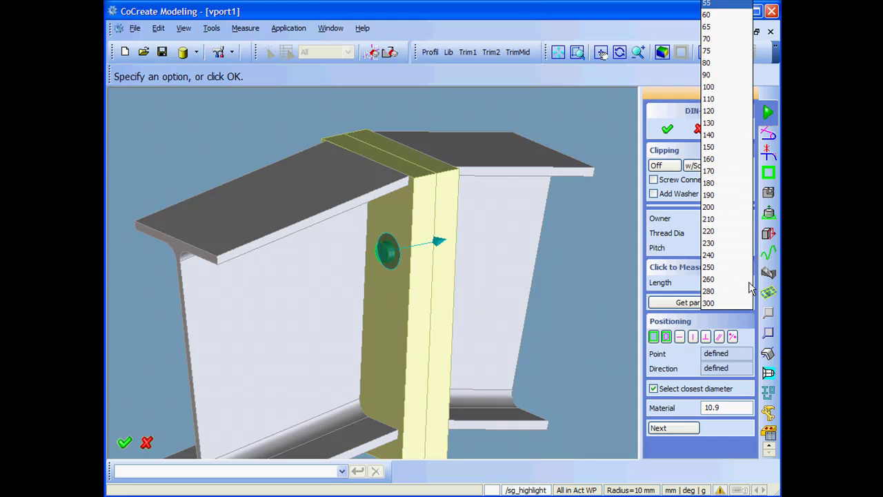
left_click(620, 243)
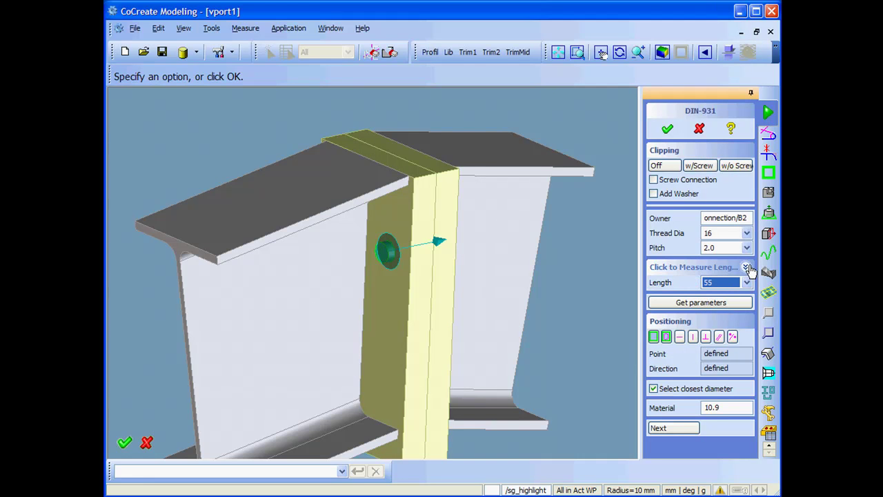
left_click(745, 266)
left_click(666, 282)
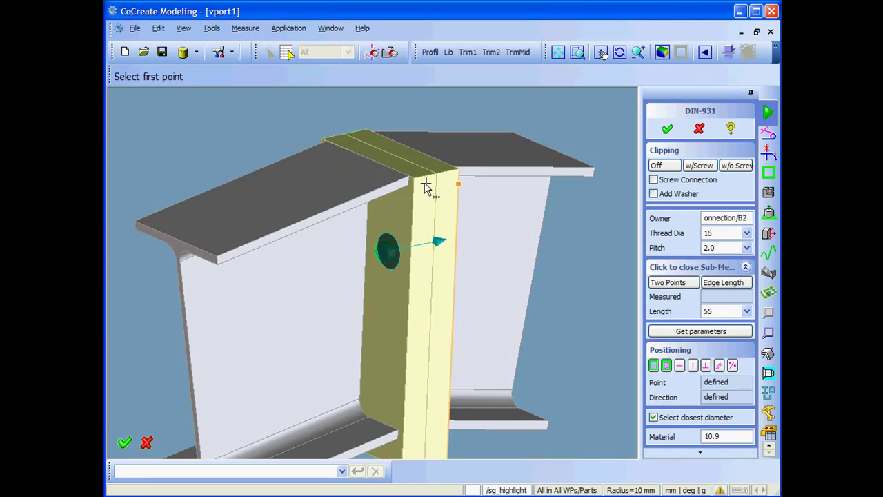
left_click(449, 187)
left_click(459, 170)
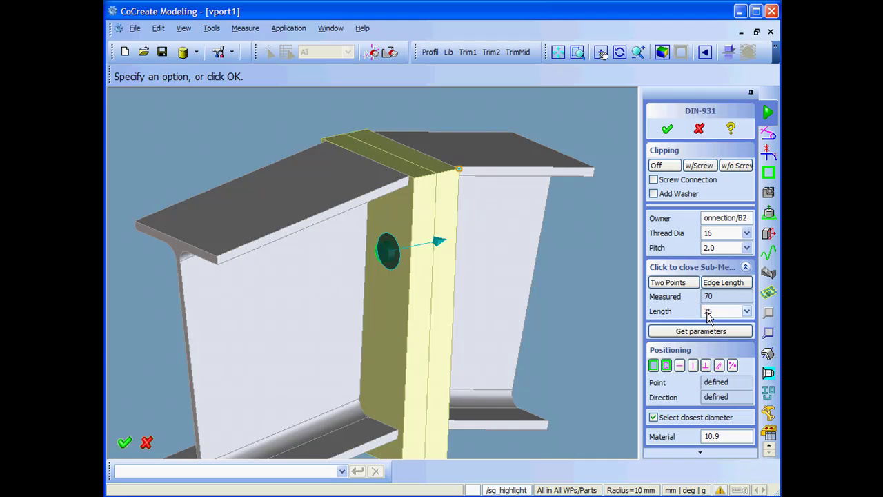
left_click(750, 311)
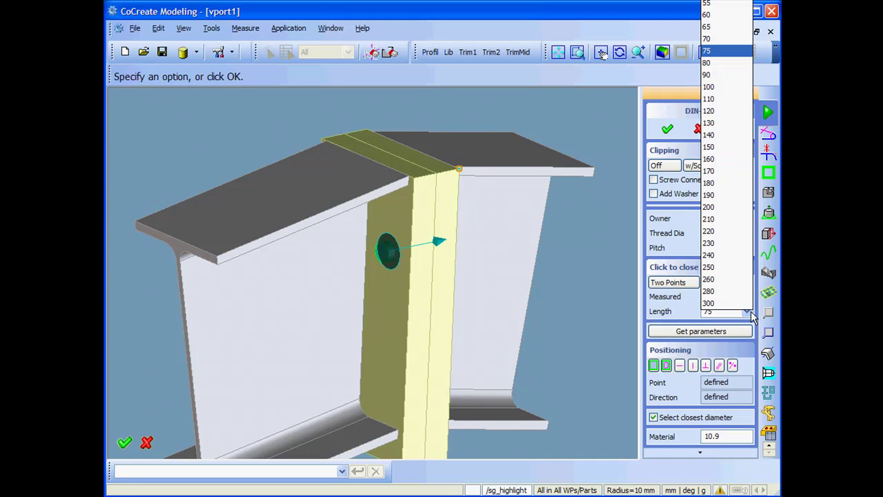
left_click(708, 87)
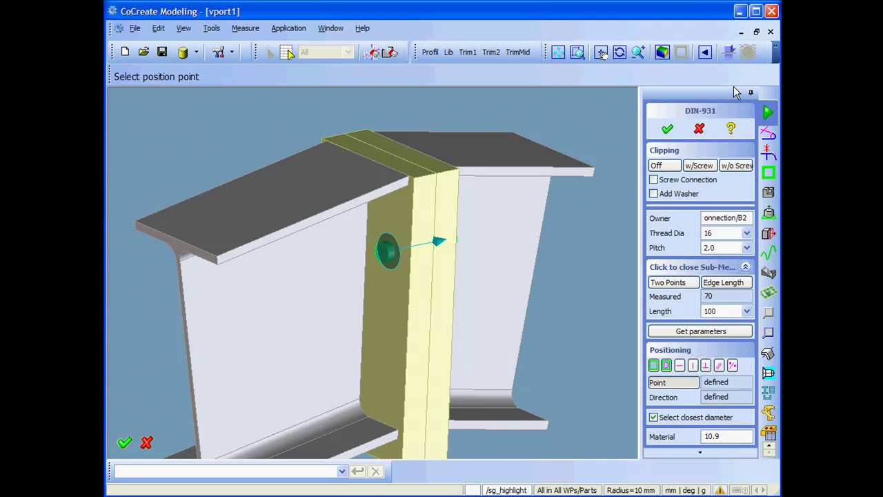
middle_click_drag(591, 200, 522, 203)
left_click(700, 452)
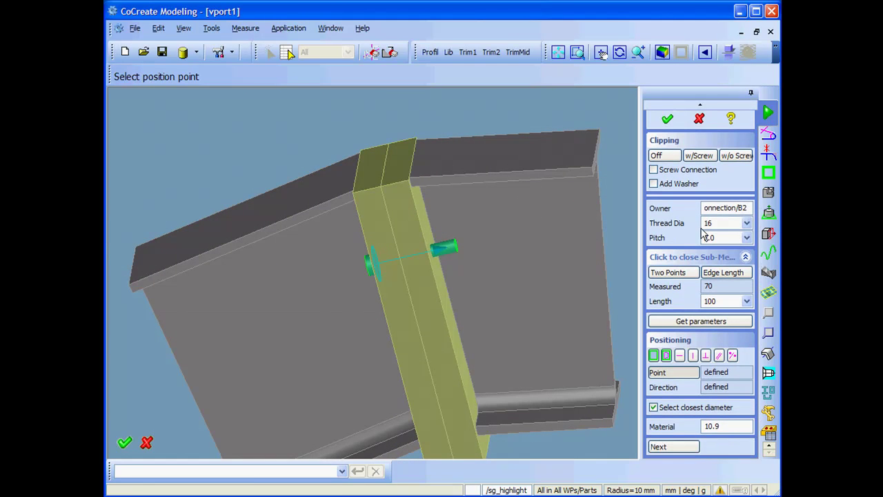
left_click(666, 119)
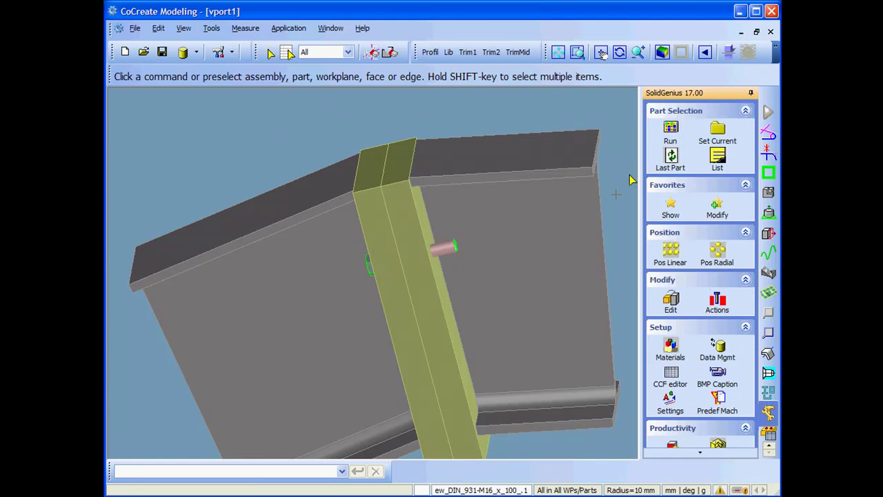
Zoom in on the new bolt and remove the part from the drawlist, exposing the bolt heads on the plate.
mouse_move(558, 246)
middle_mouse_down()
mouse_move(522, 260)
mouse_move(550, 260)
middle_mouse_up()
middle_click_drag(545, 229, 586, 220)
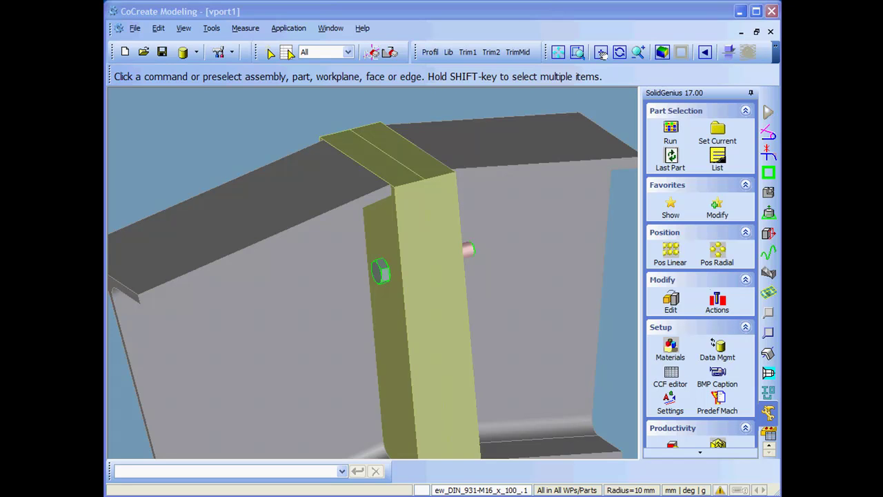
middle_click_drag(594, 282, 479, 252)
left_click(384, 246)
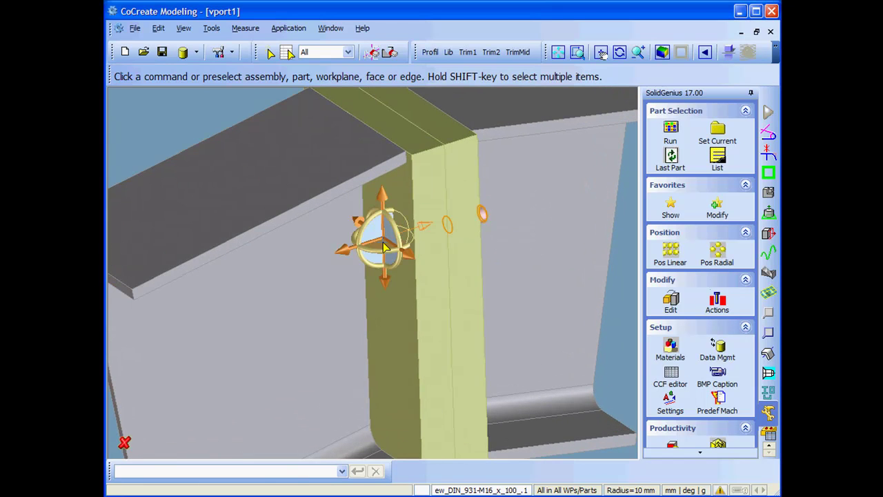
right_click(384, 240)
left_click(458, 407)
middle_click_drag(504, 291, 532, 270)
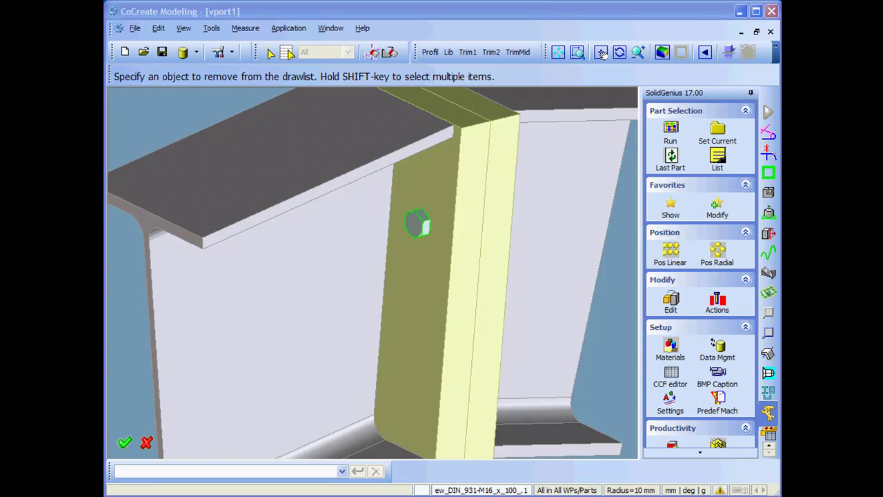
middle_click_drag(566, 233, 572, 266)
middle_click(619, 316)
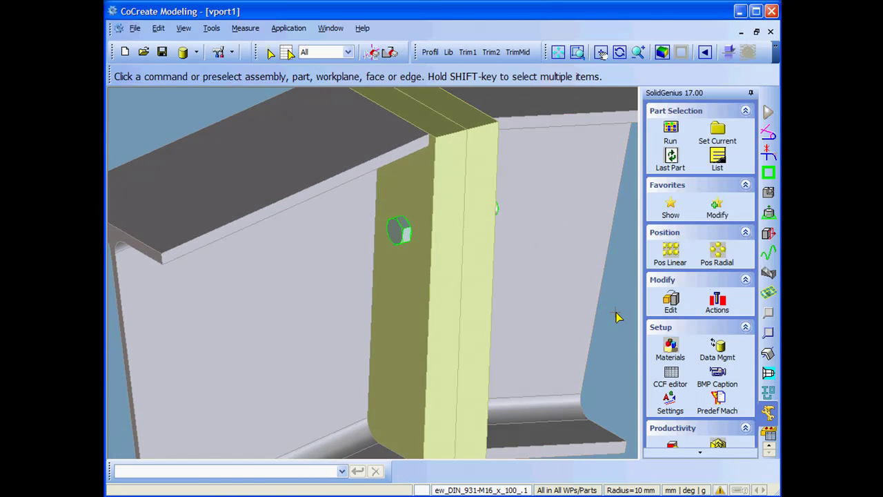
Apply the bolt's 17.5 mm Simple Hole action to the first splice plate, keeping the bolt in place.
left_click(717, 304)
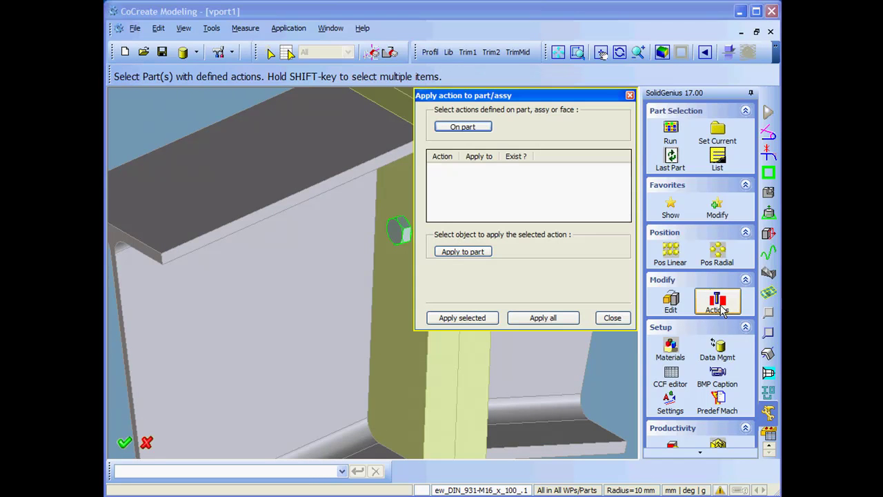
left_click(479, 128)
left_click(400, 231)
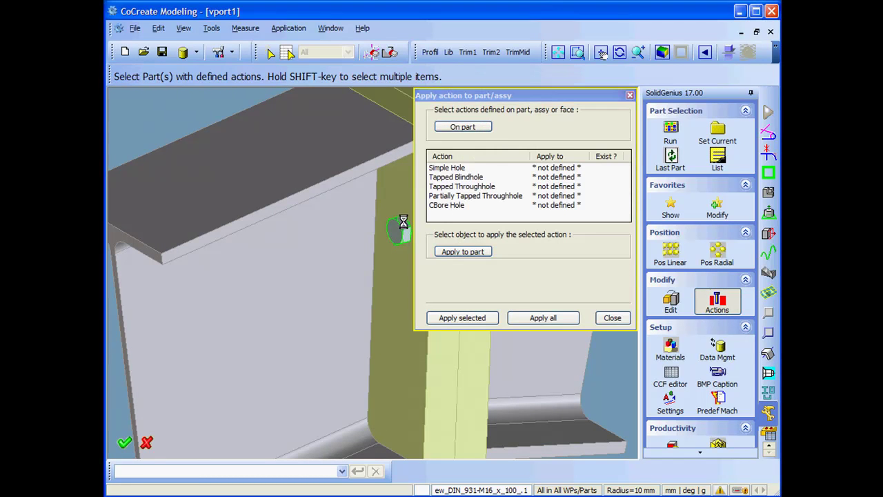
left_click_drag(491, 100, 220, 178)
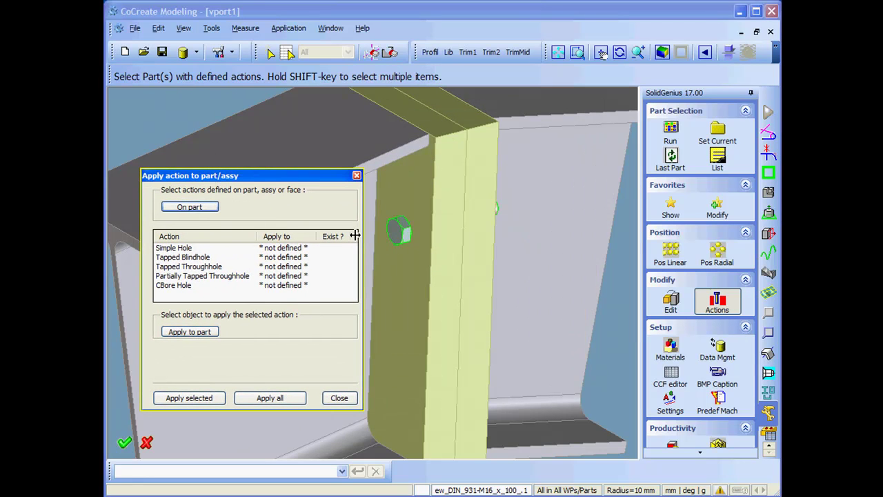
left_click(191, 249)
left_click(190, 332)
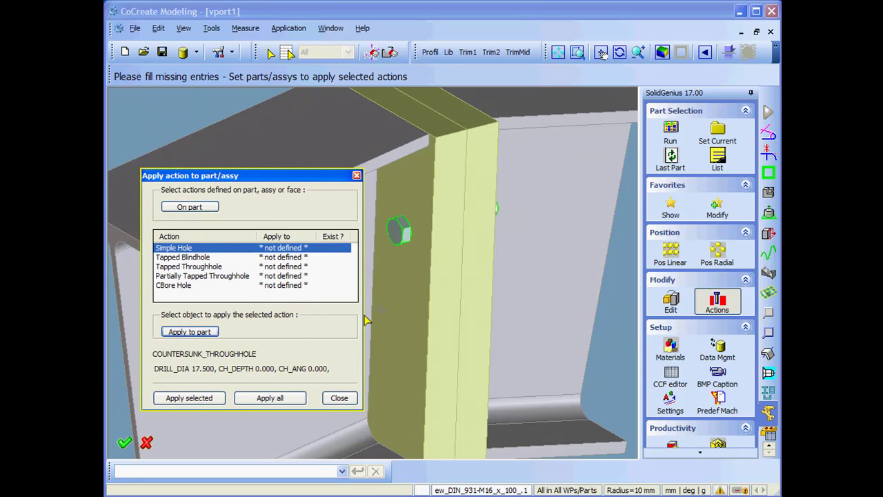
left_click(426, 281)
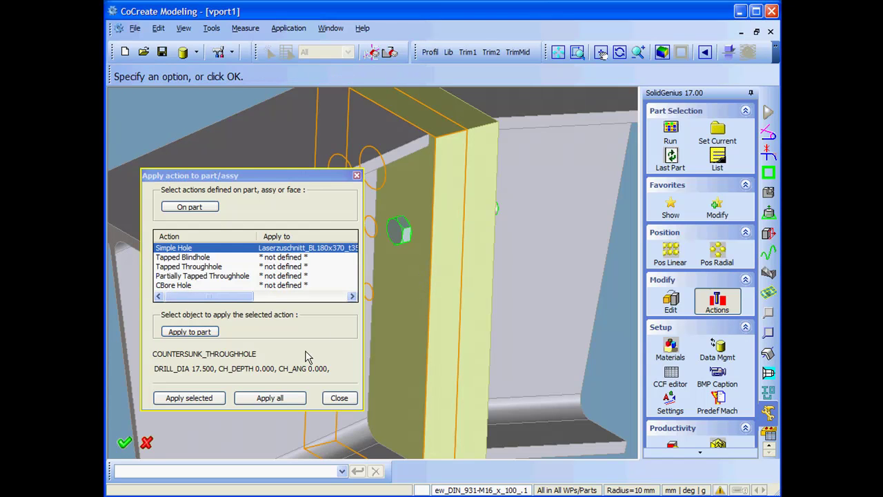
left_click(204, 397)
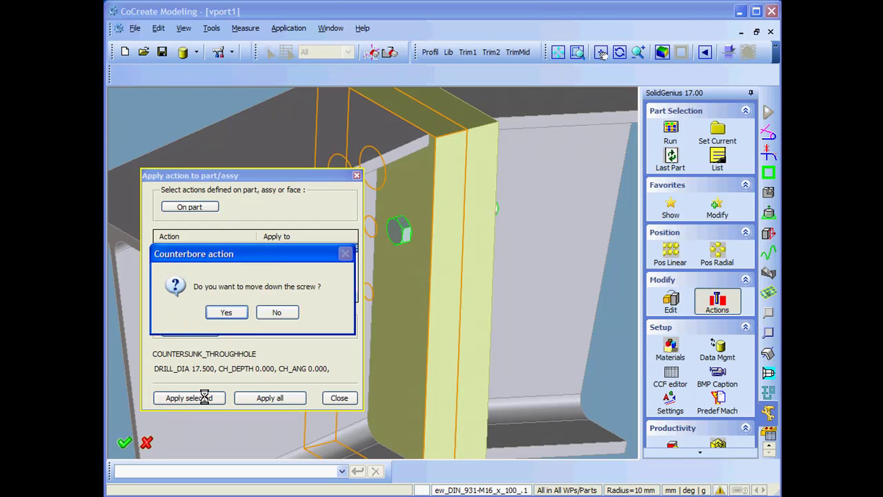
left_click(276, 312)
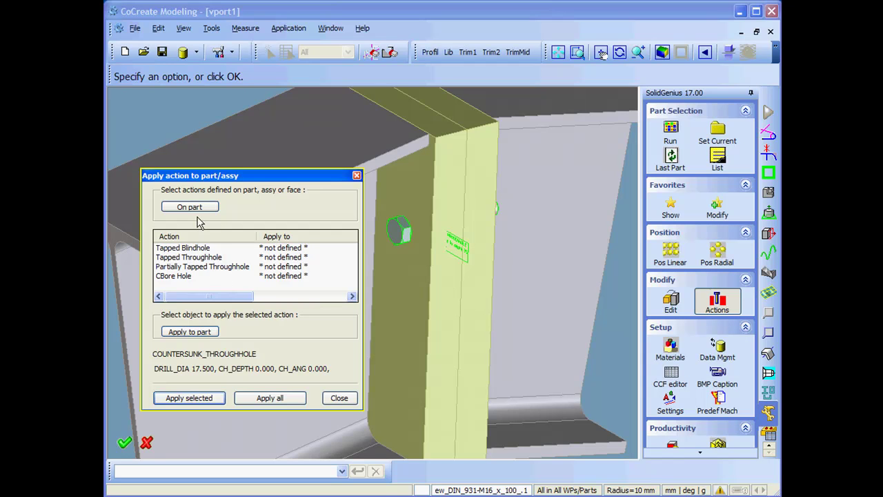
left_click(339, 398)
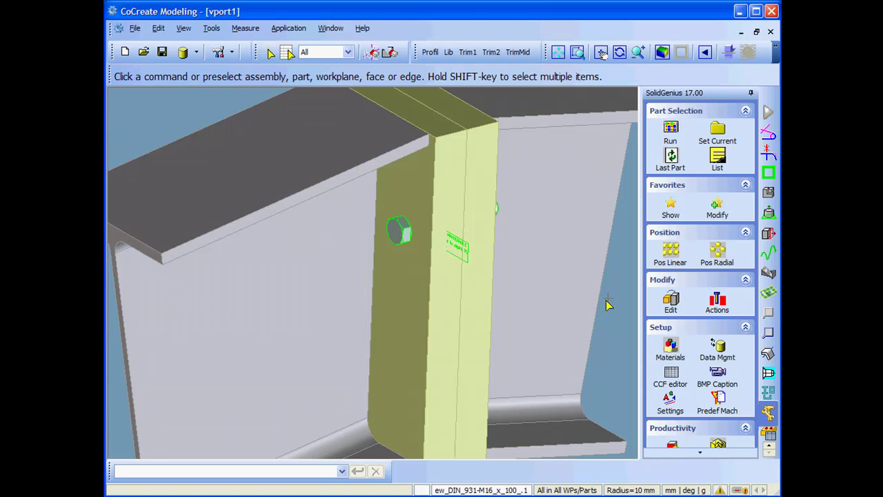
Apply the same Simple Hole action to the other splice plate.
left_click(717, 302)
left_click(397, 231)
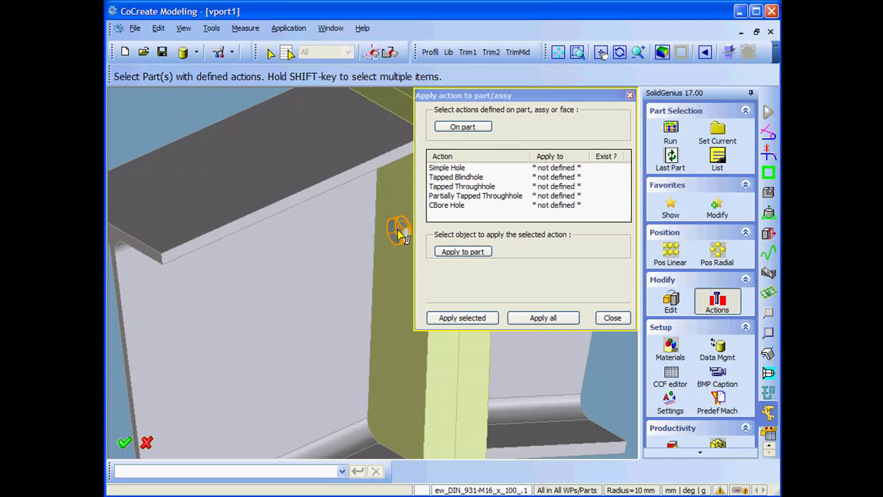
left_click(445, 169)
left_click_drag(441, 95, 166, 178)
left_click(169, 334)
left_click(479, 334)
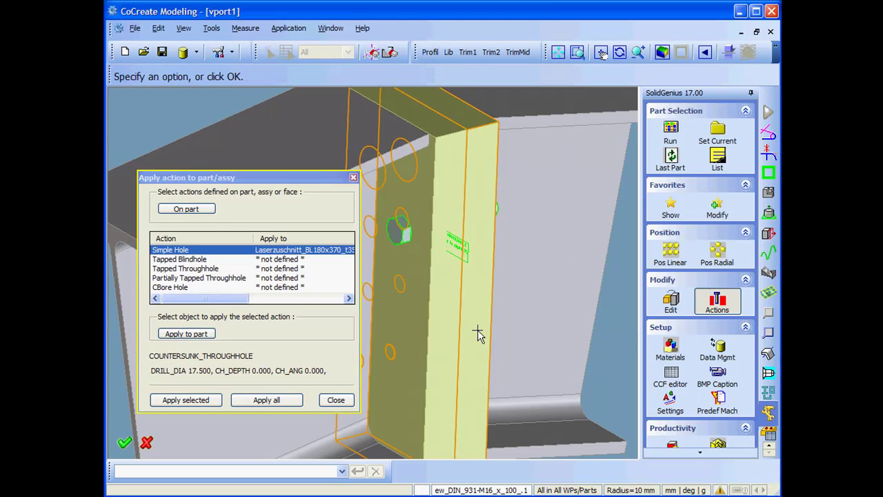
left_click(207, 400)
left_click(274, 314)
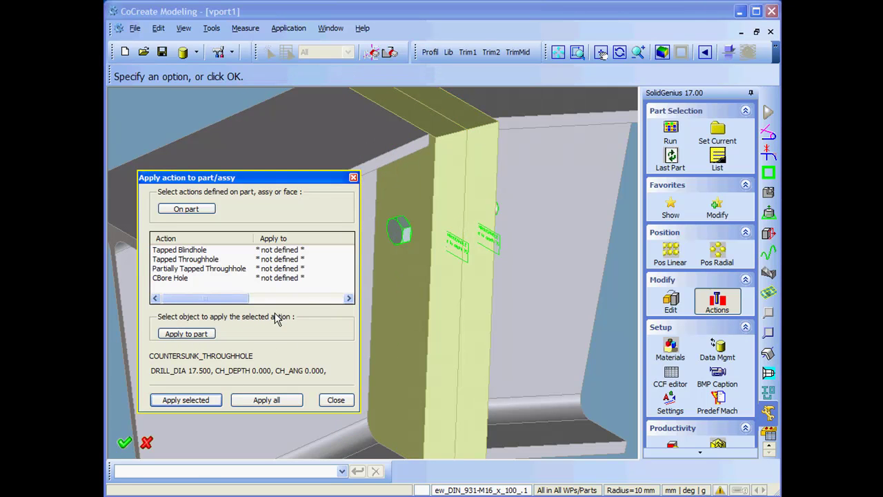
left_click(336, 400)
left_click(769, 293)
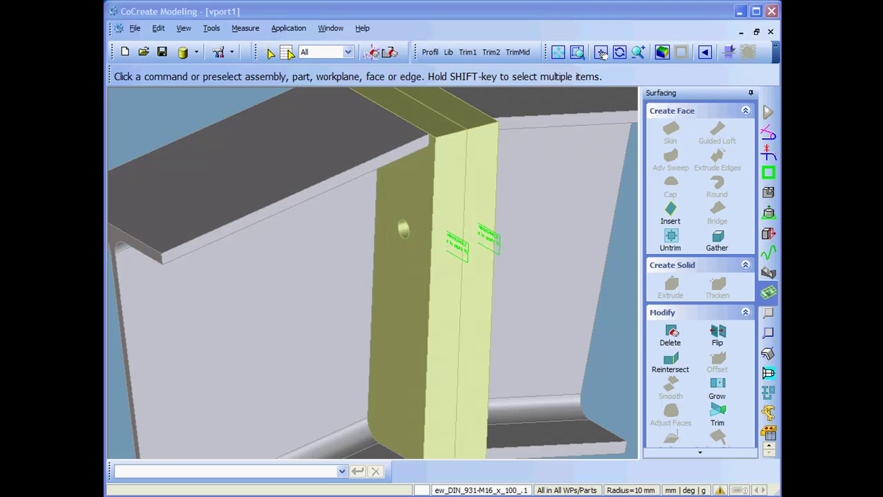
Orbit and zoom until the splice plate and its four projecting bolt shanks face forward.
mouse_move(511, 282)
middle_mouse_down()
mouse_move(583, 264)
mouse_move(519, 281)
middle_mouse_up()
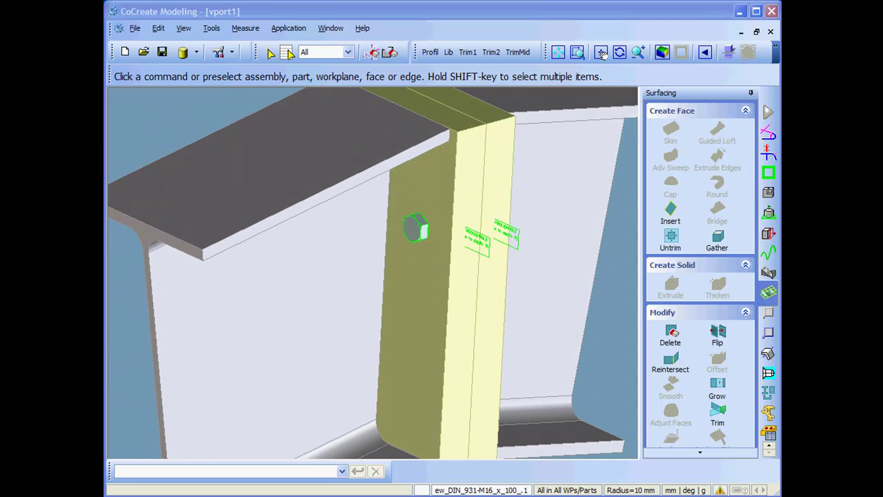
scroll(465, 300, "down", 3)
middle_click_drag(464, 299, 388, 286)
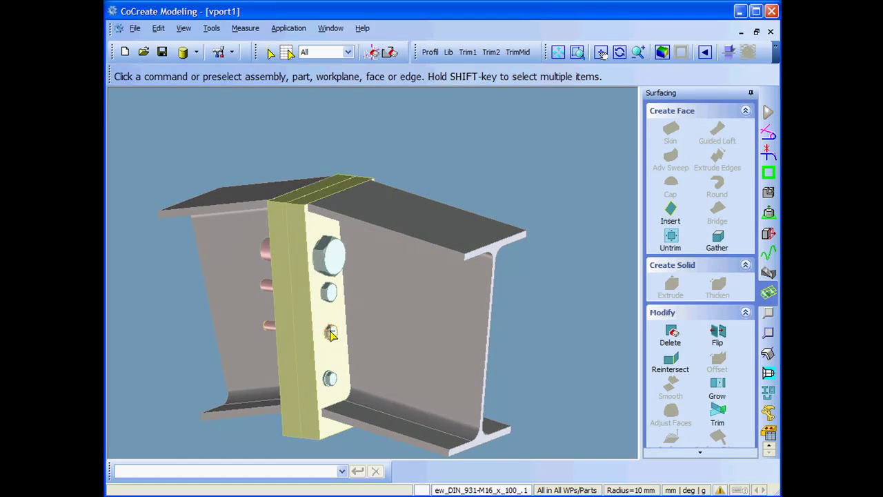
middle_click_drag(428, 322, 423, 281)
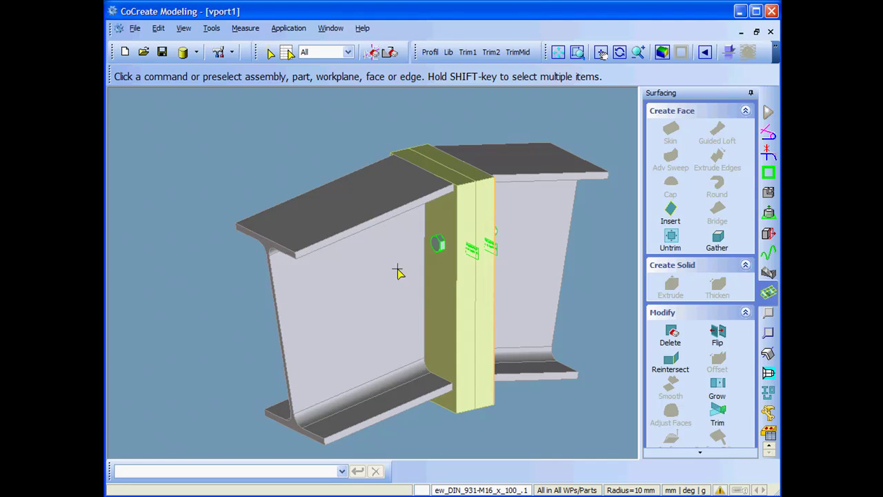
middle_click_drag(398, 269, 434, 329)
scroll(482, 310, "up", 3)
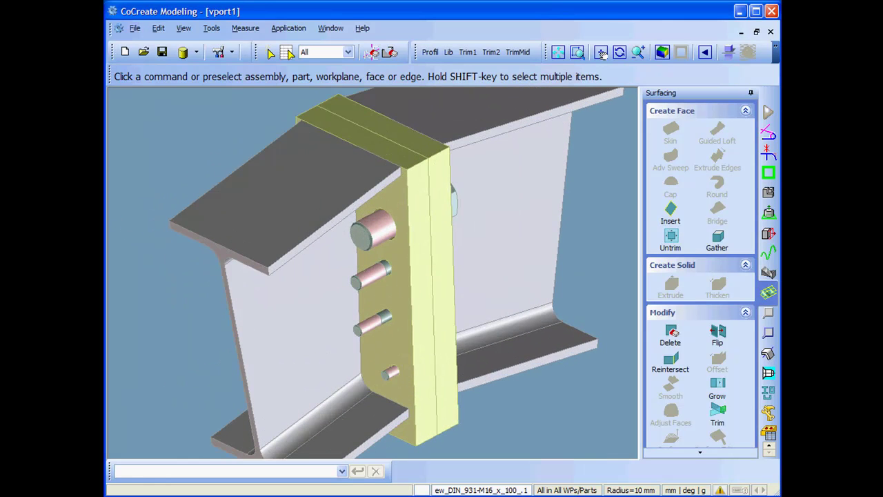
Choose the DIN 934 hex nut from the standard parts library.
left_click(768, 412)
left_click(678, 135)
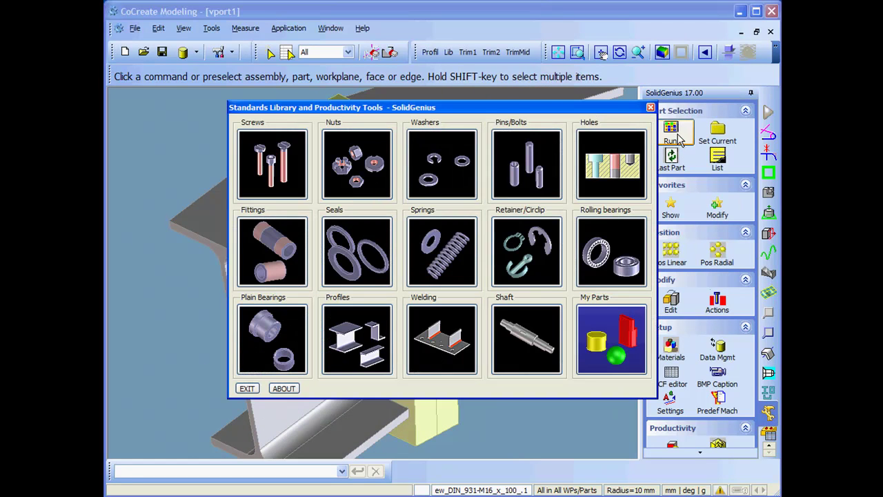
left_click(353, 168)
left_click(384, 279)
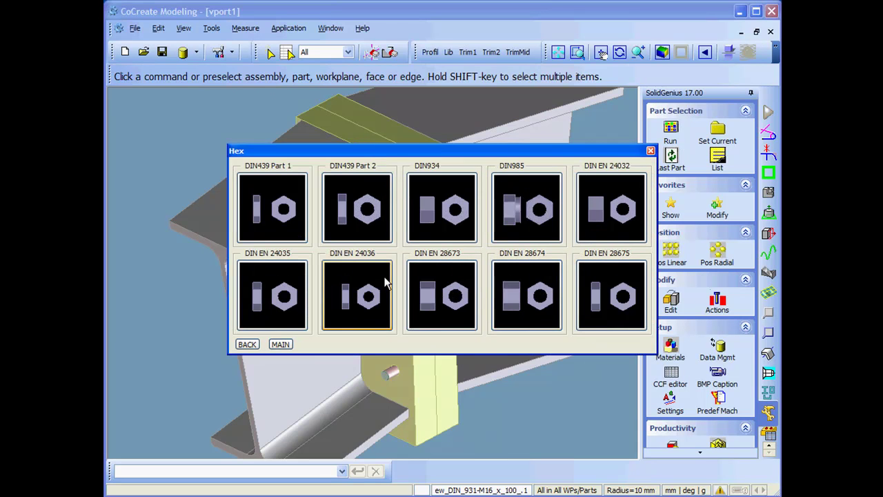
left_click(439, 216)
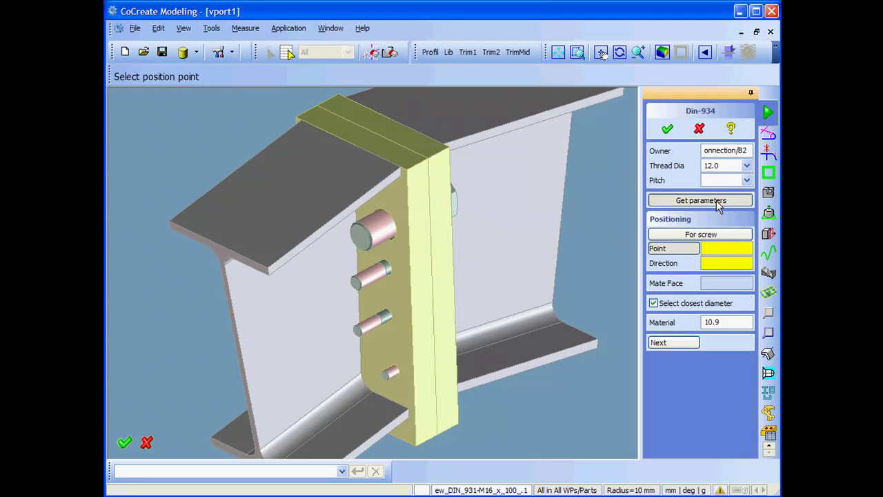
Fit the nut on the top, largest bolt, seated against the splice plate face.
left_click(716, 200)
left_click(716, 235)
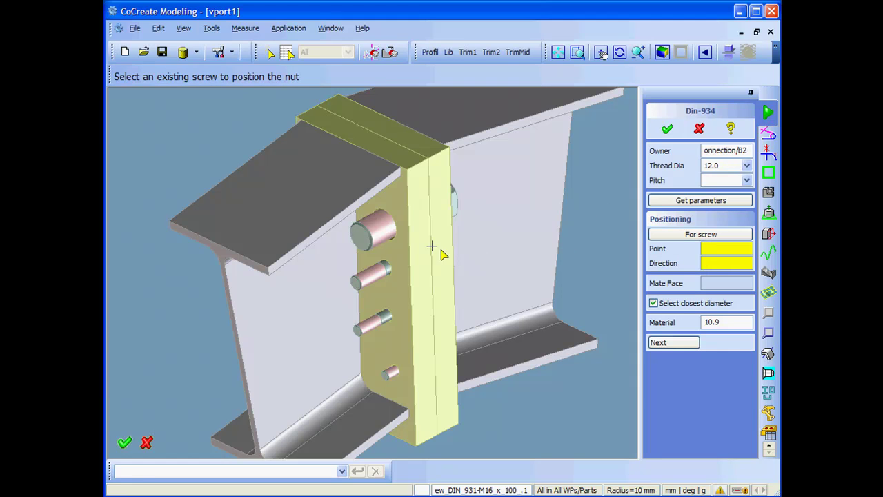
left_click(371, 237)
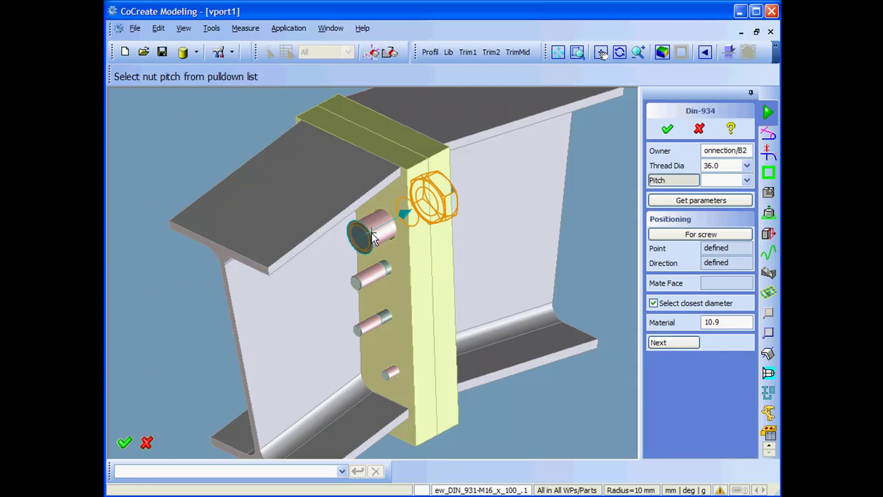
middle_click_drag(545, 273, 564, 296)
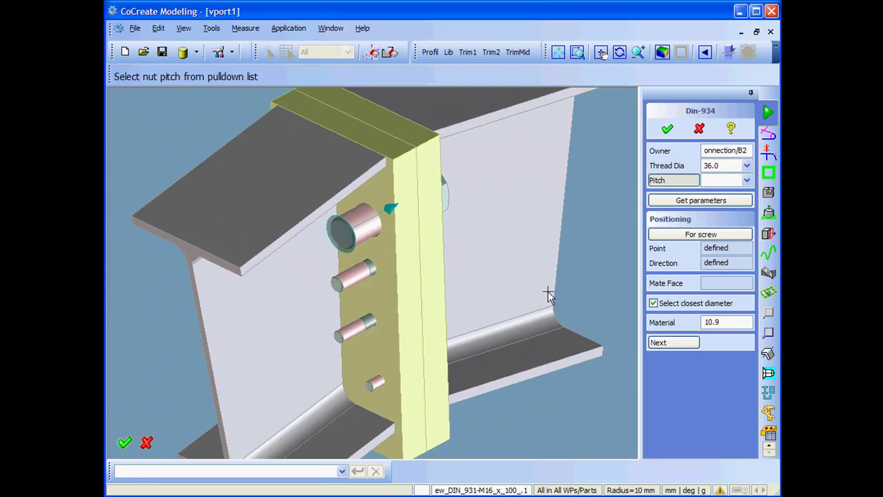
left_click(664, 284)
left_click(389, 197)
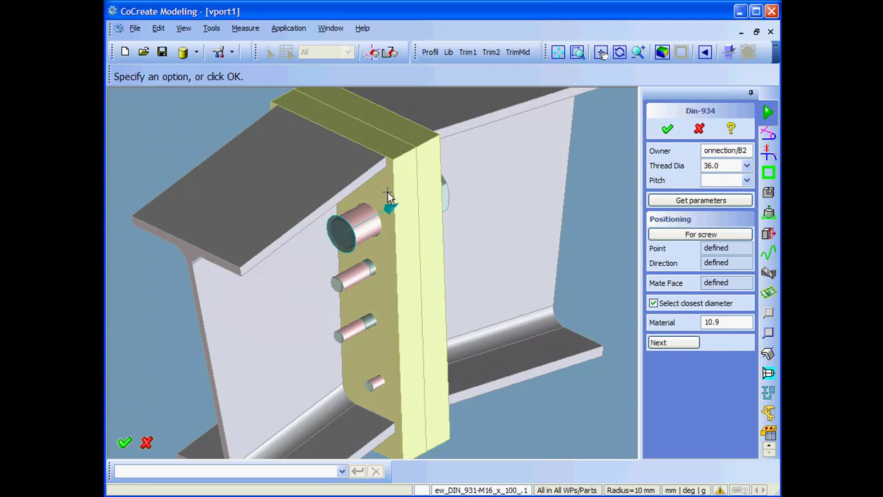
left_click(658, 342)
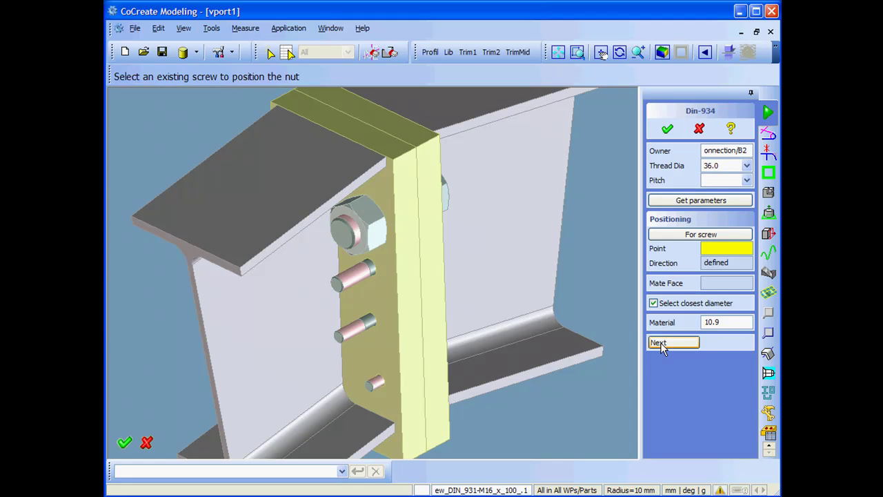
Fit DIN 934 nuts on the second and third bolts, seated against the plate face.
left_click(340, 284)
left_click(665, 282)
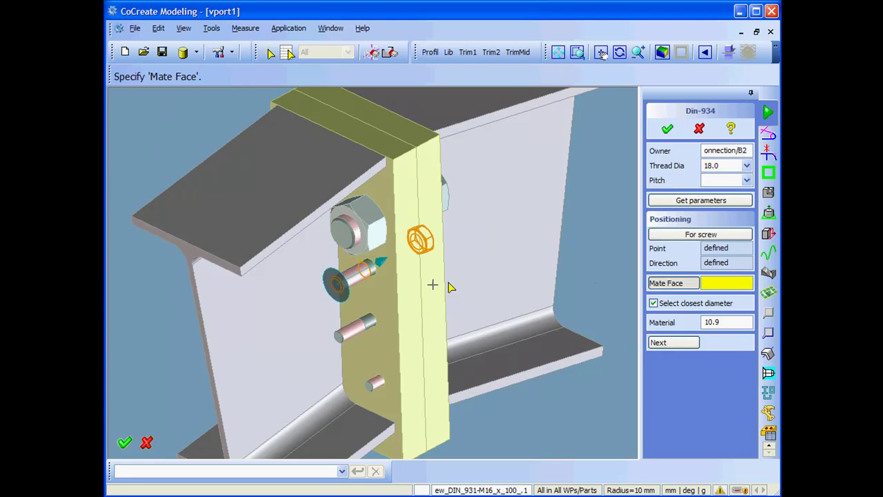
left_click(386, 289)
left_click(669, 343)
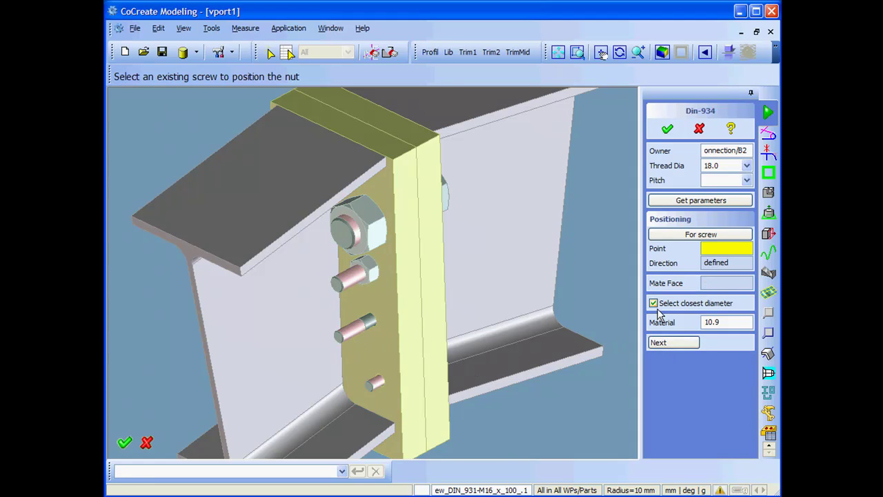
left_click(340, 341)
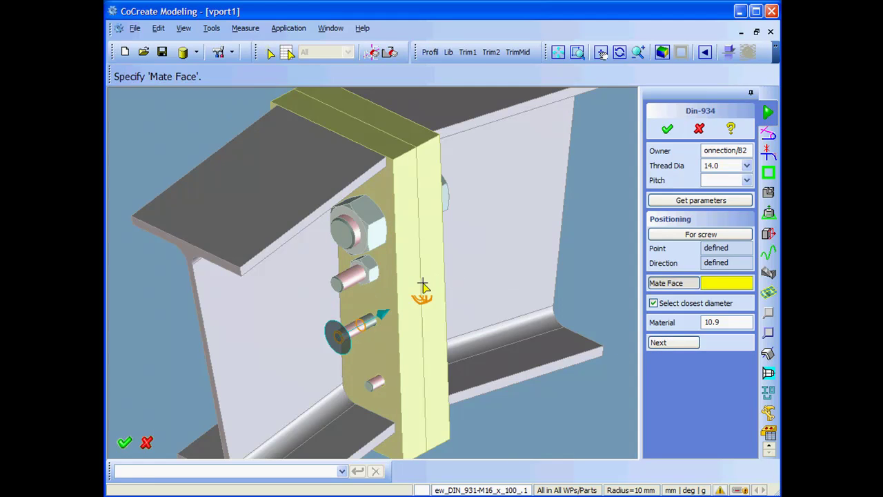
left_click(383, 293)
left_click(666, 342)
Fit a DIN 934 nut on the bottom bolt against the plate.
scroll(540, 350, "up", 5)
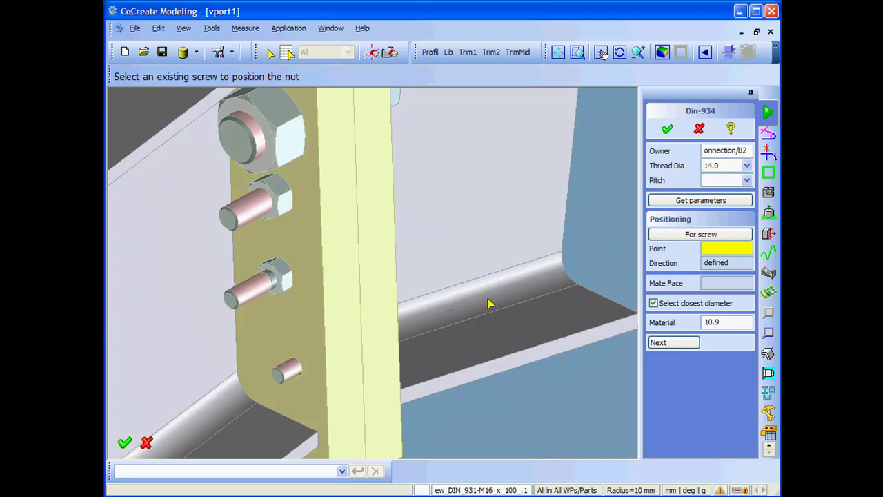
left_click(283, 376)
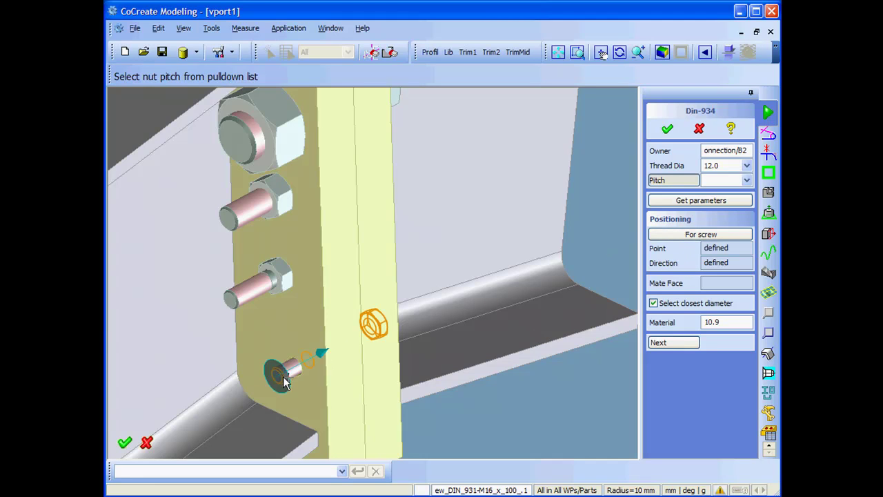
left_click(670, 341)
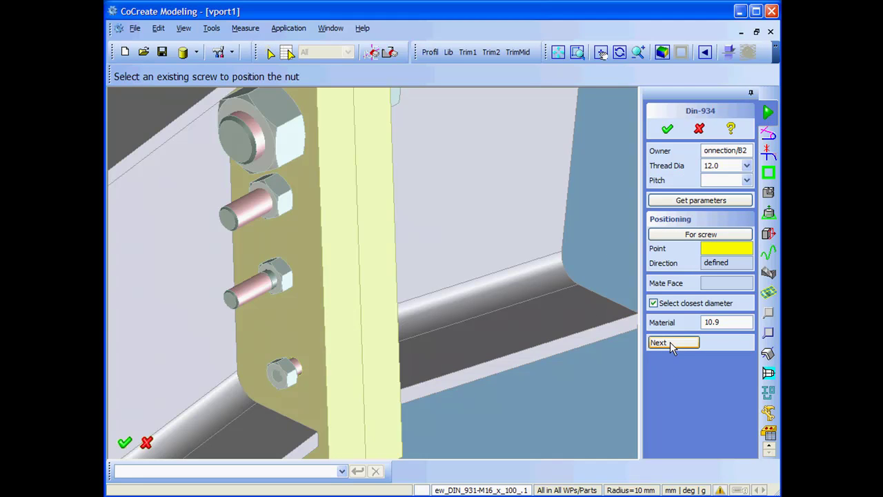
left_click(674, 283)
left_click(309, 329)
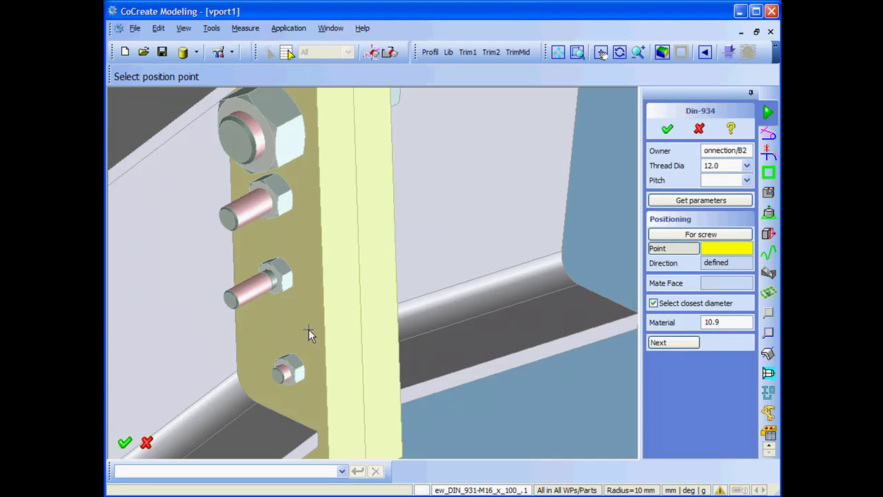
Fit a DIN 934 nut on the stud behind the plate, seated against its face.
middle_click_drag(512, 391, 624, 314)
scroll(447, 275, "up", 3)
left_click(701, 234)
left_click(443, 201)
left_click(669, 342)
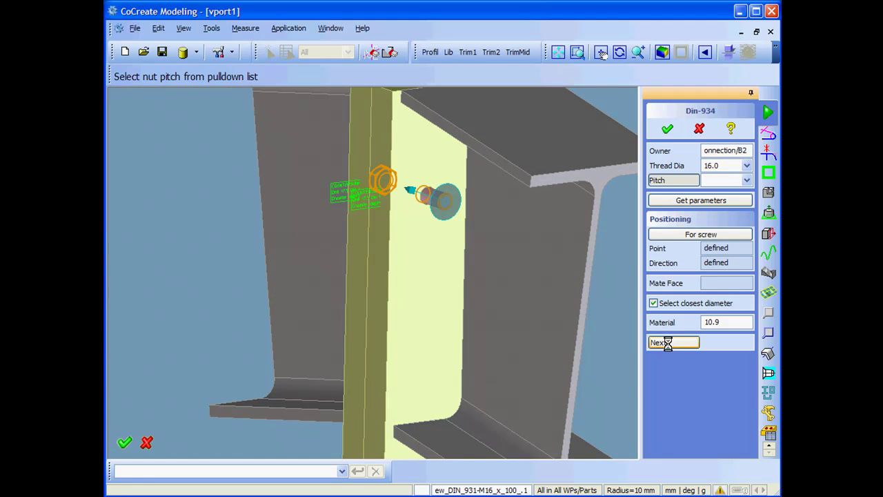
left_click(668, 343)
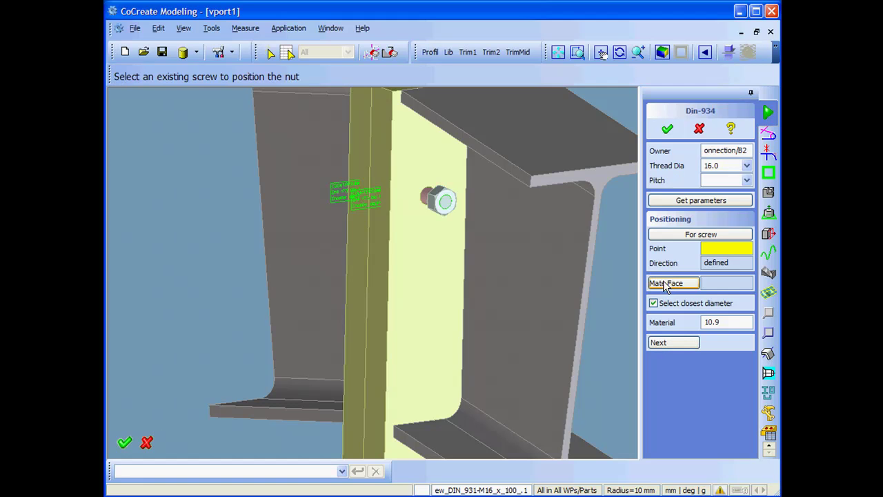
left_click(443, 258)
mouse_move(407, 280)
middle_mouse_down()
mouse_move(520, 290)
mouse_move(427, 293)
mouse_move(517, 293)
mouse_move(480, 201)
mouse_move(322, 251)
mouse_move(305, 283)
mouse_move(420, 272)
mouse_move(393, 292)
mouse_move(420, 285)
middle_mouse_up()
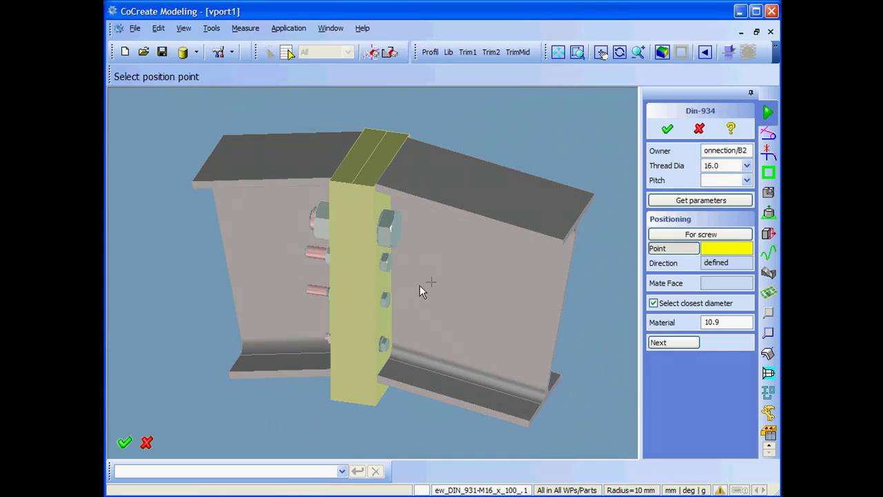
Close nut placement and choose a DIN 126 plain washer from the standard parts library.
left_click(698, 129)
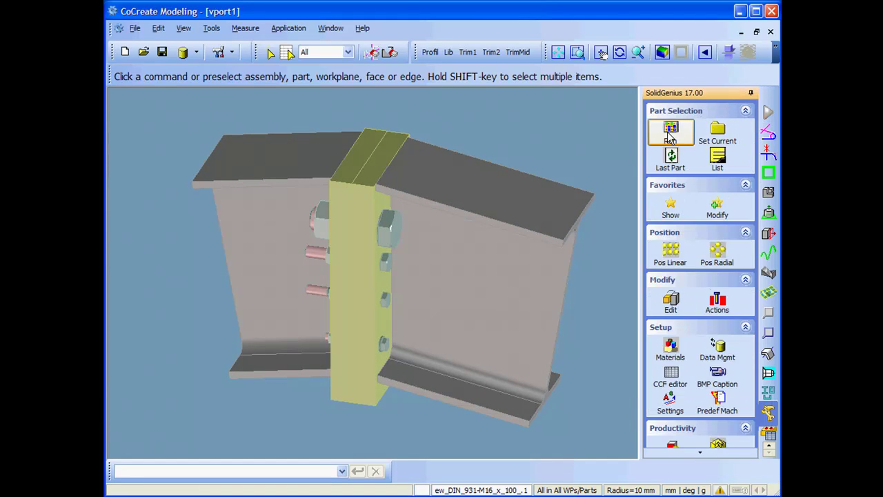
left_click(670, 131)
left_click(455, 177)
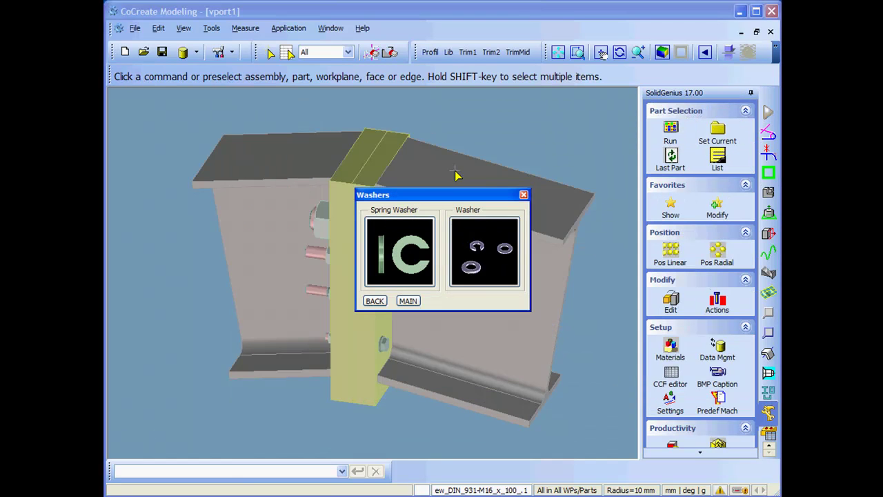
left_click(483, 252)
left_click(517, 207)
left_click(746, 165)
left_click(744, 178)
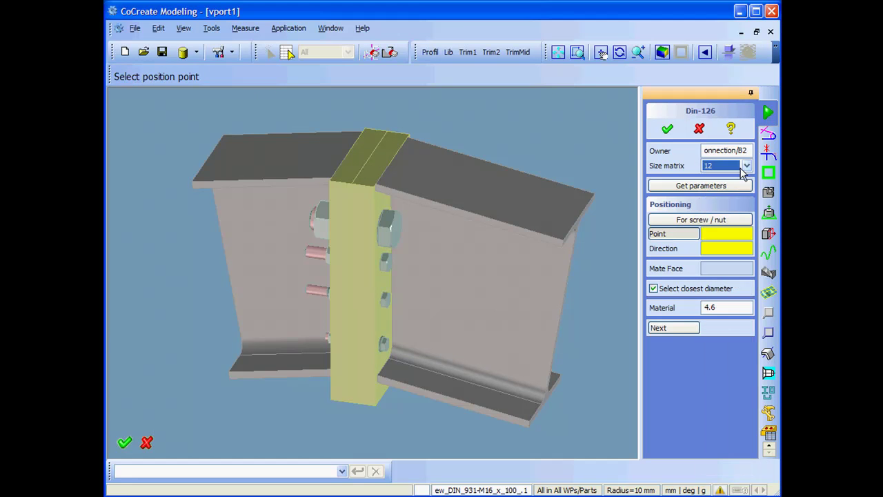
Seat a DIN 126 washer under the large top bolt's head.
middle_click_drag(460, 258, 503, 275)
left_click(698, 219)
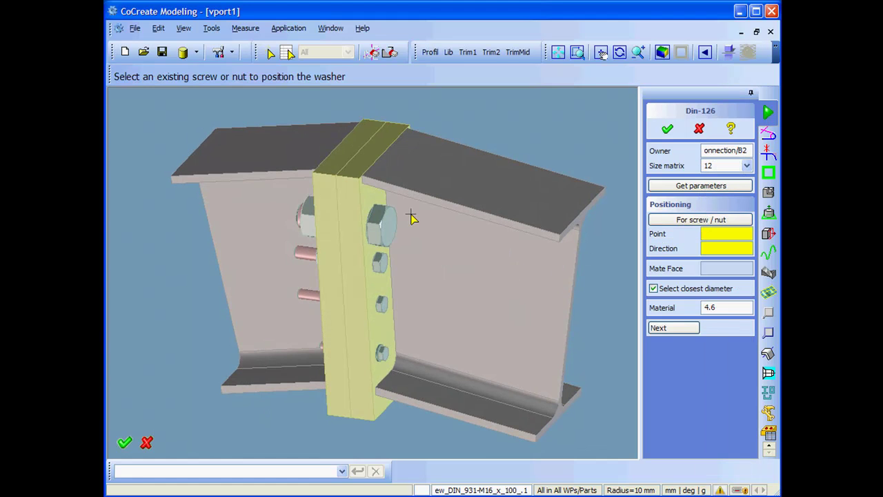
scroll(423, 195, "up", 3)
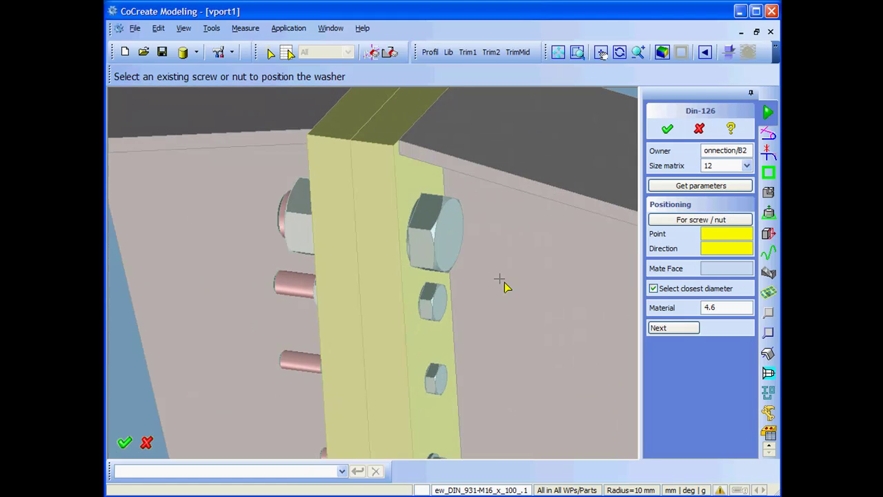
left_click(434, 236)
left_click(682, 330)
Seat a second DIN 126 washer under the large bolt's nut.
middle_click_drag(450, 248, 489, 245)
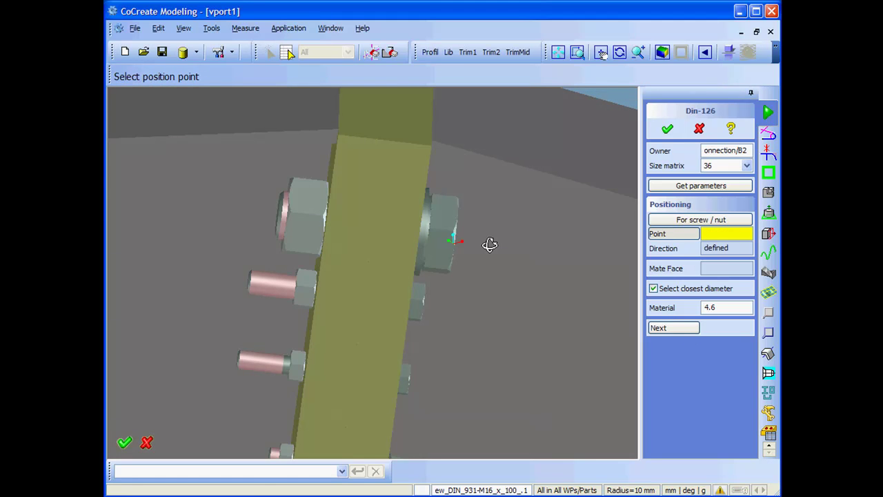
left_click(679, 221)
left_click(319, 210)
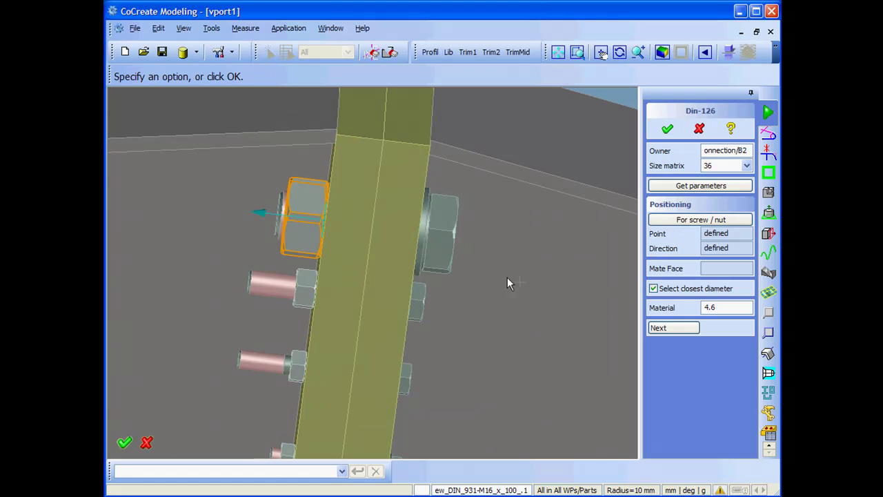
left_click(663, 328)
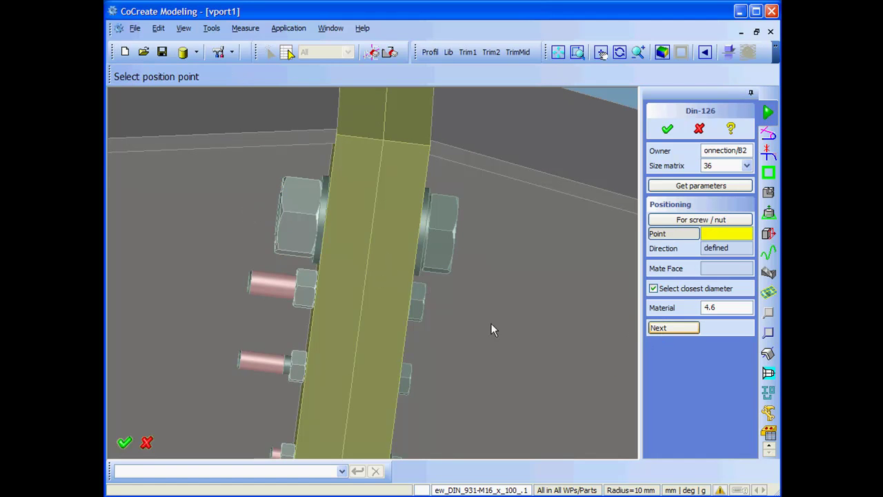
mouse_move(489, 327)
middle_mouse_down()
mouse_move(449, 319)
mouse_move(471, 320)
middle_mouse_up()
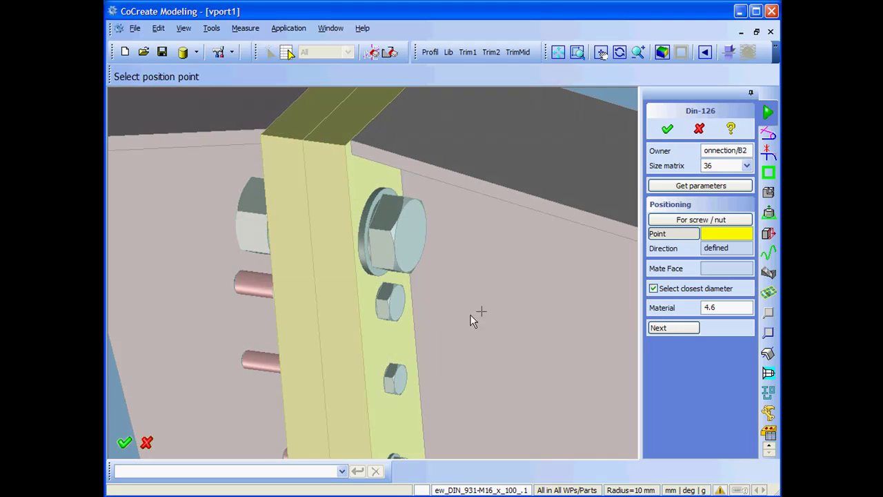
Add DIN 126 washers under the heads of the second and third bolts.
left_click(393, 311)
left_click(684, 329)
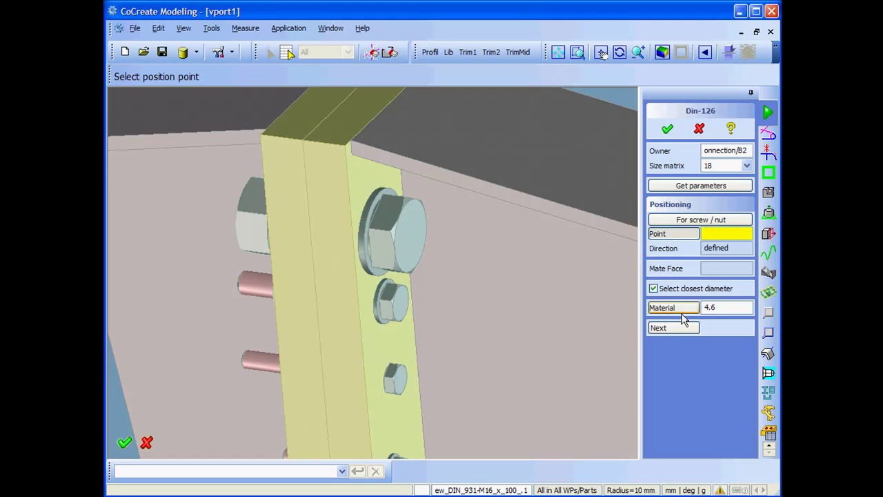
left_click(692, 220)
left_click(397, 381)
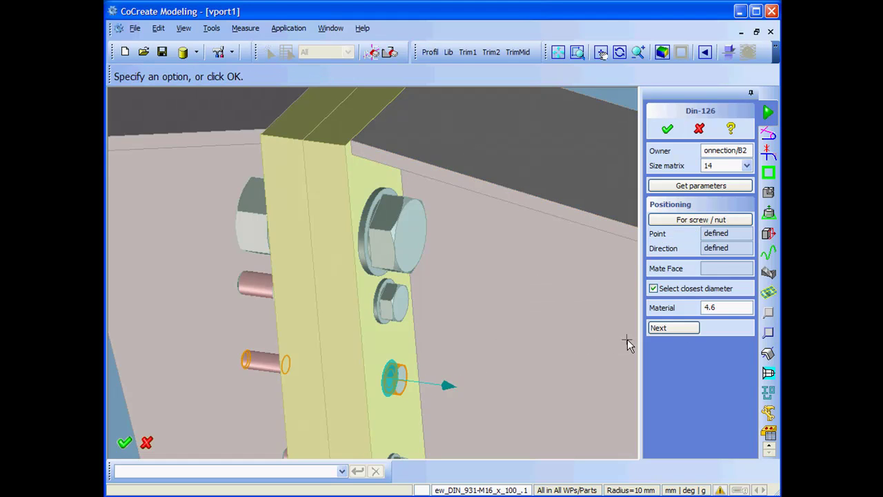
left_click(659, 328)
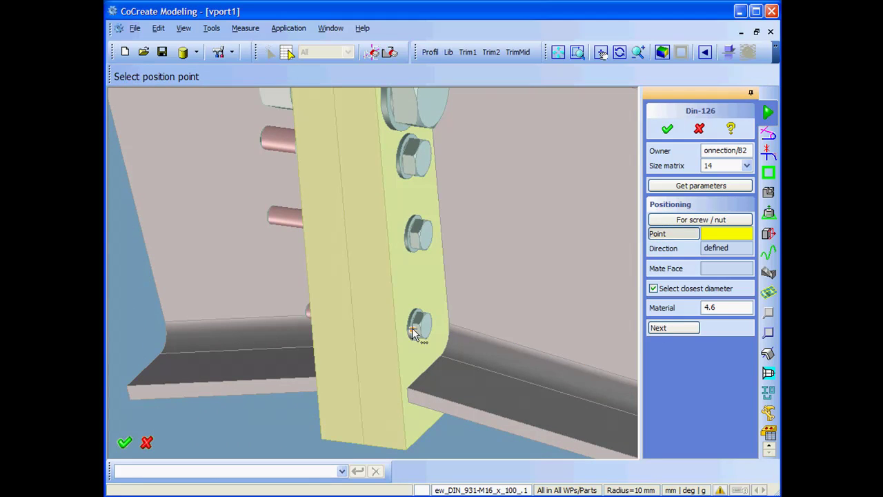
Add washers under the nuts of the upper and middle bolts.
left_click(683, 219)
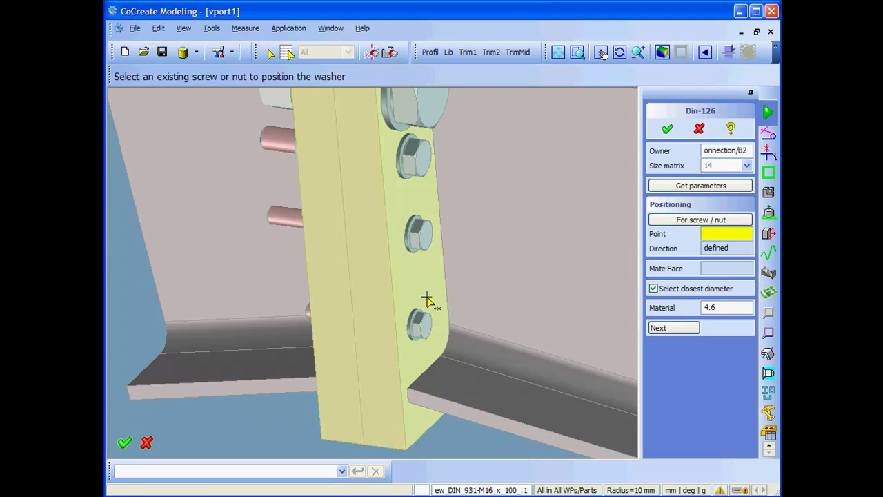
middle_click_drag(414, 309, 446, 310)
scroll(436, 336, "up", 2)
left_click(297, 206)
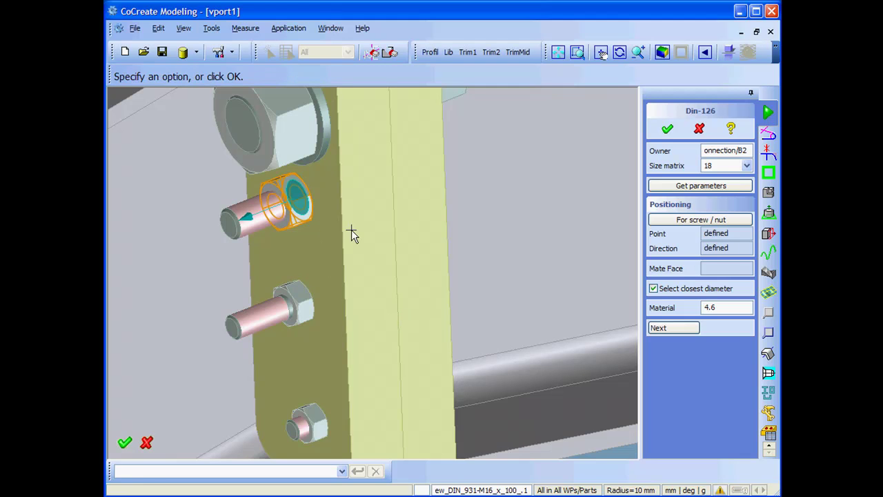
left_click(655, 326)
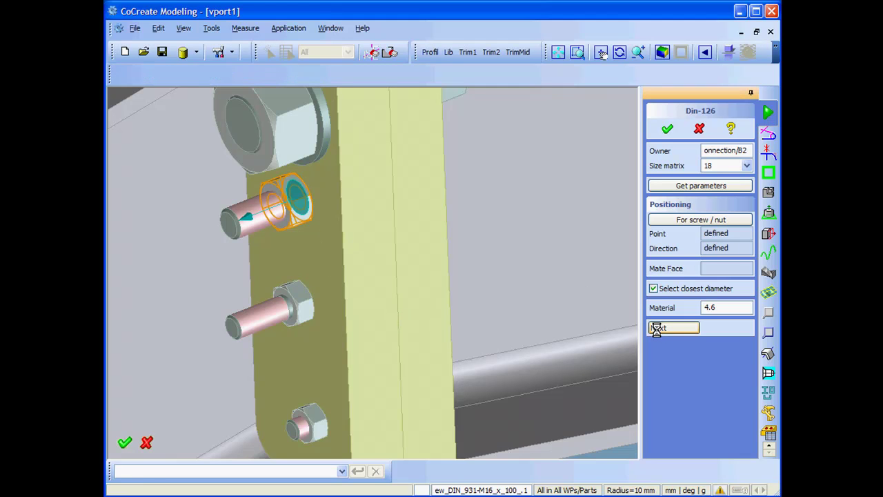
left_click(283, 289)
left_click(667, 329)
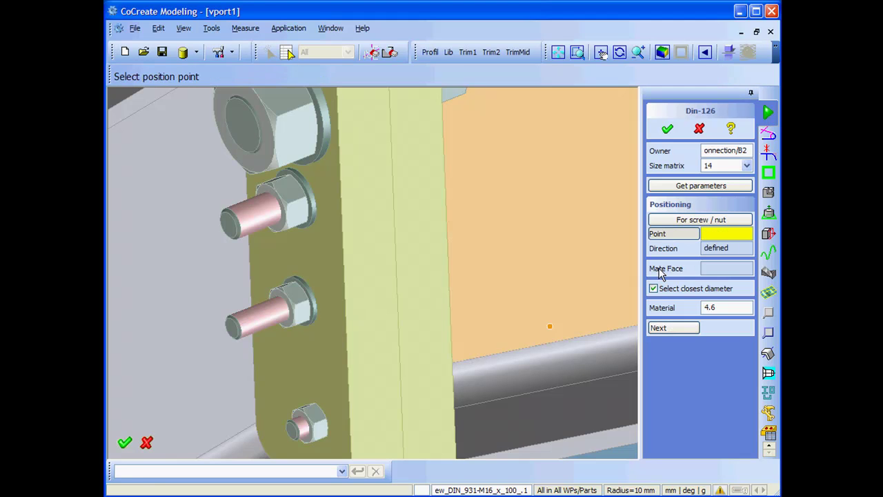
Add a washer on the nut behind the beam web.
scroll(504, 278, "down", 3)
middle_click_drag(400, 258, 544, 349)
left_click(666, 218)
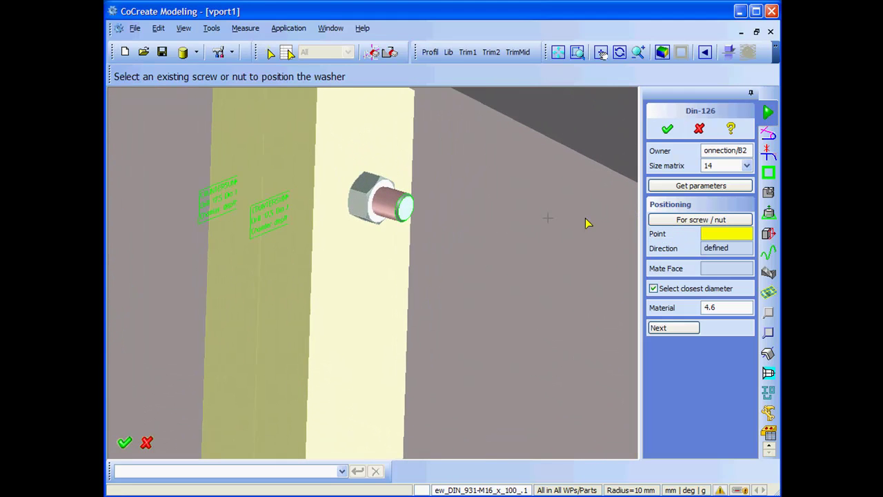
left_click(370, 198)
left_click(663, 328)
Finish the washers and change the middle M14 bolt's length from 120 to 90 mm.
key("Return")
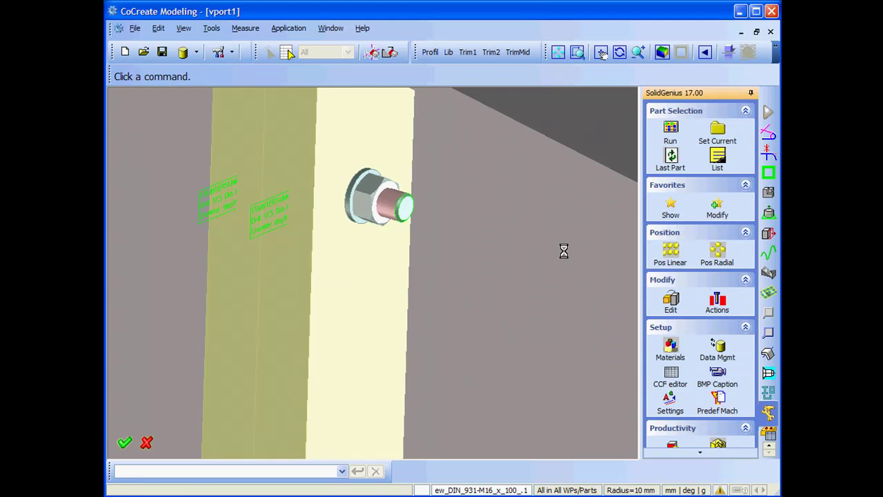
middle_click_drag(538, 331, 407, 273)
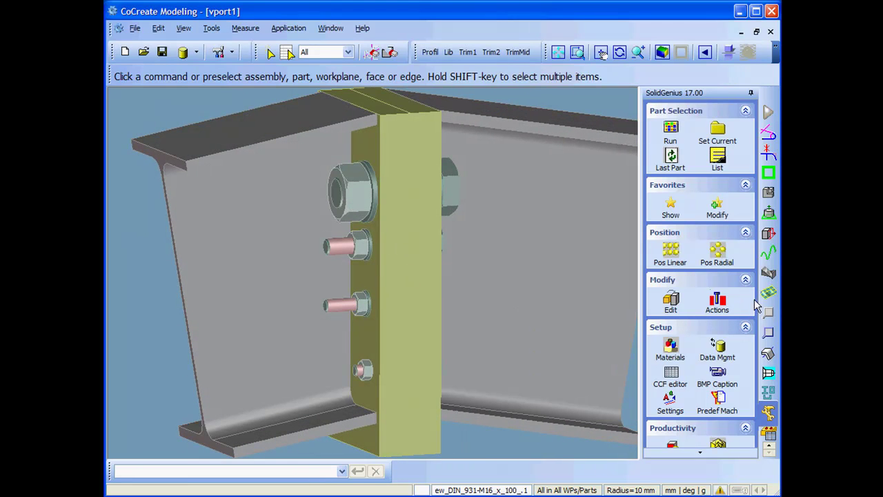
left_click(670, 300)
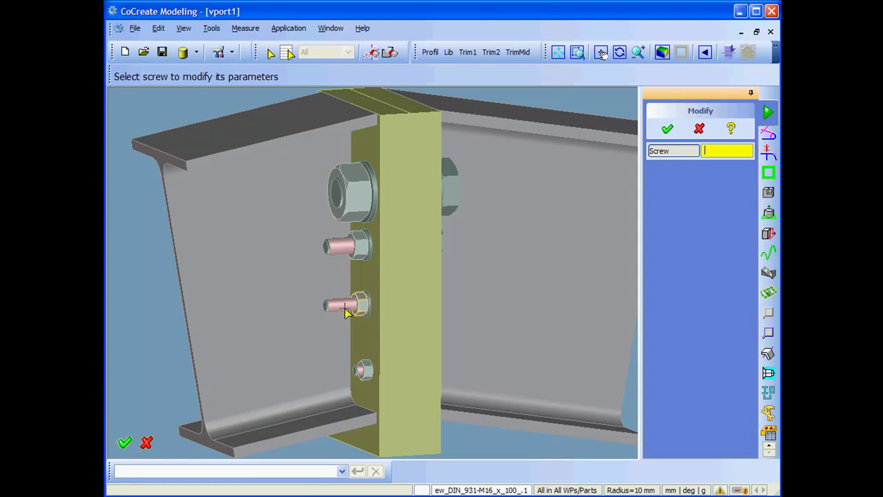
left_click(343, 312)
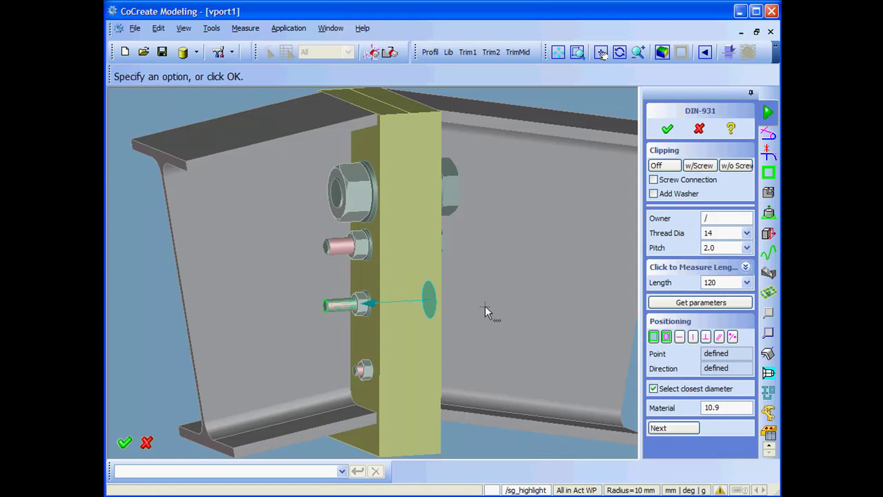
left_click(747, 283)
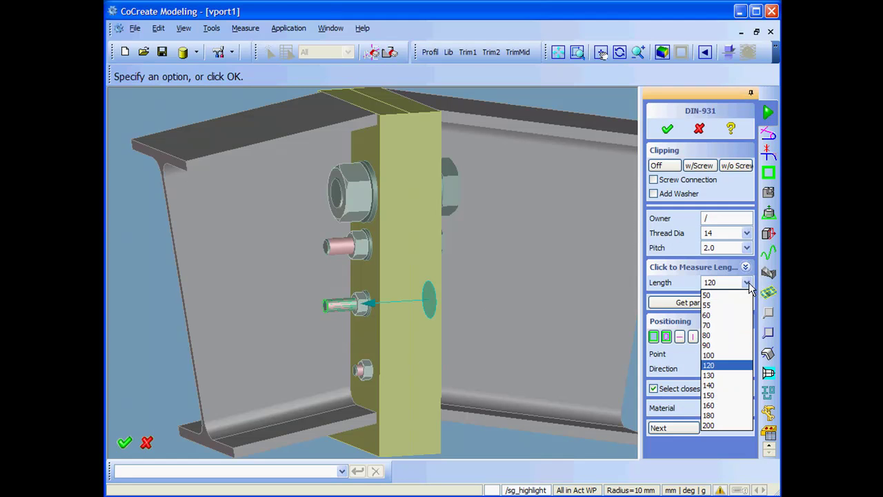
left_click(741, 345)
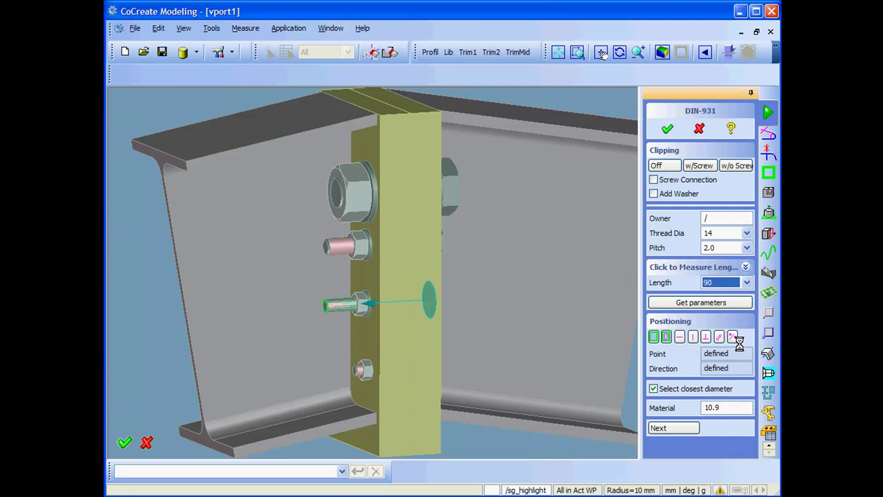
left_click(676, 427)
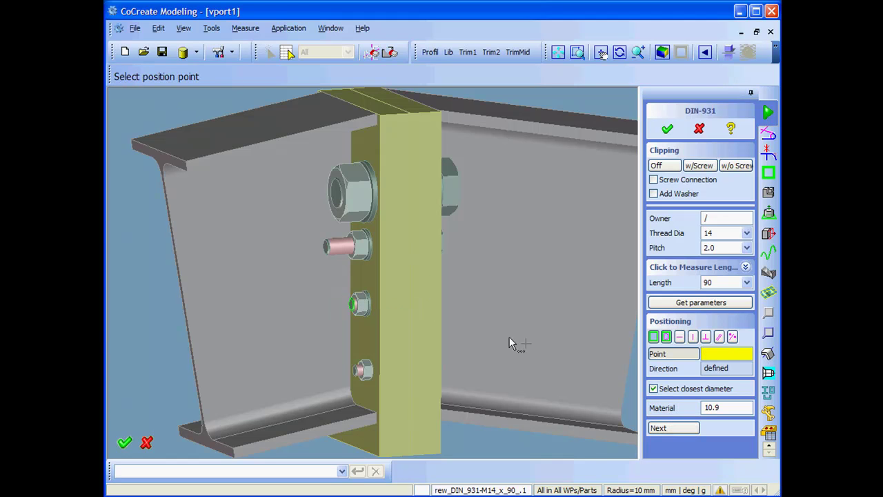
scroll(511, 338, "up", 4)
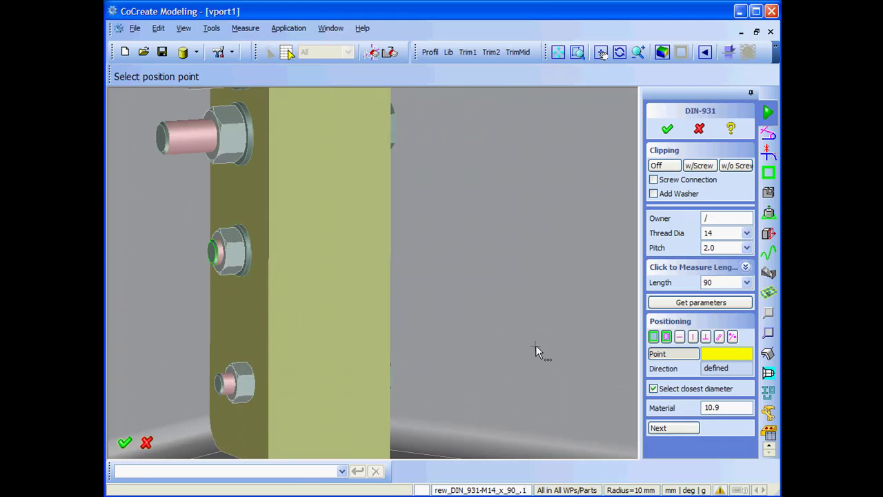
Set the M18 bolt's length to 110 mm, discarding a trial 100 mm change.
left_click(668, 129)
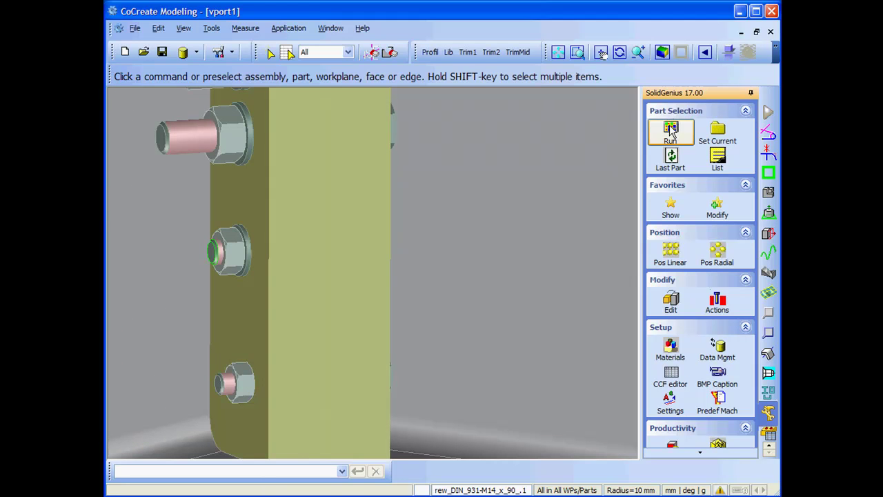
left_click(671, 299)
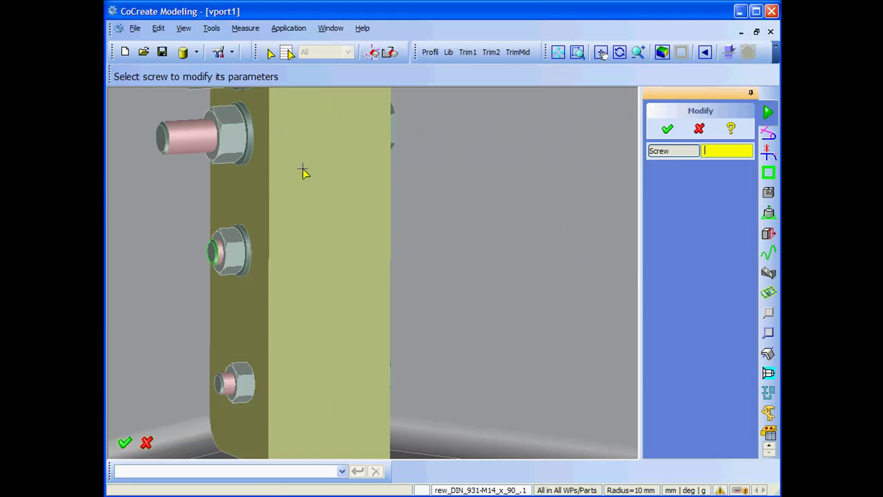
left_click(169, 136)
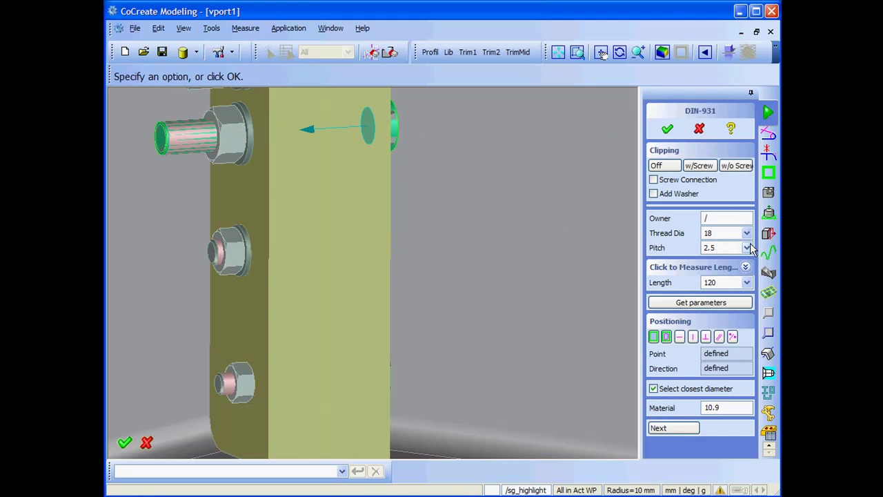
left_click(747, 282)
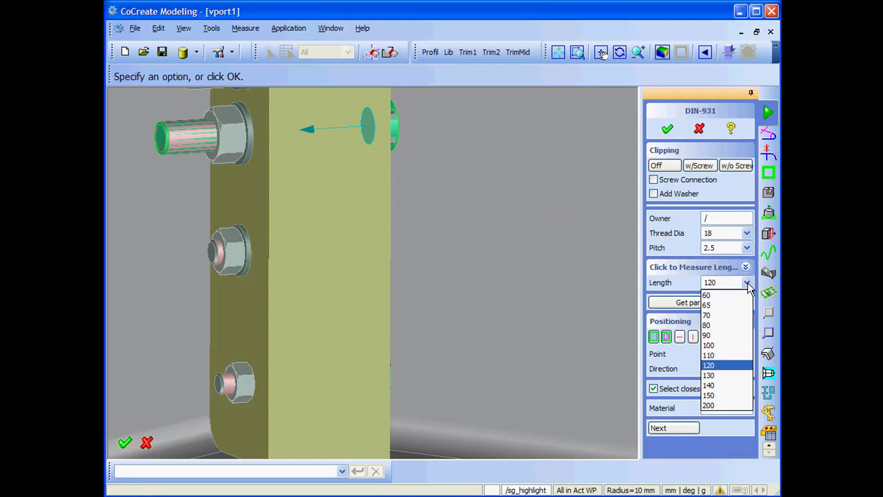
left_click(733, 354)
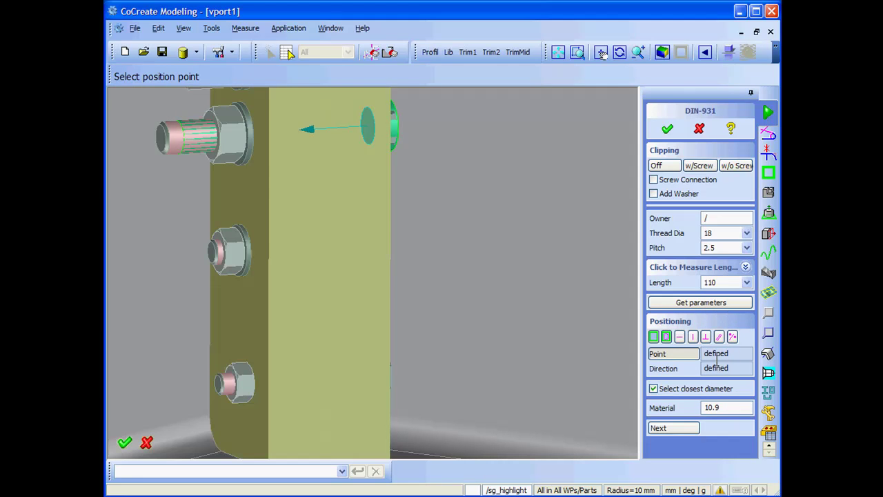
left_click(675, 427)
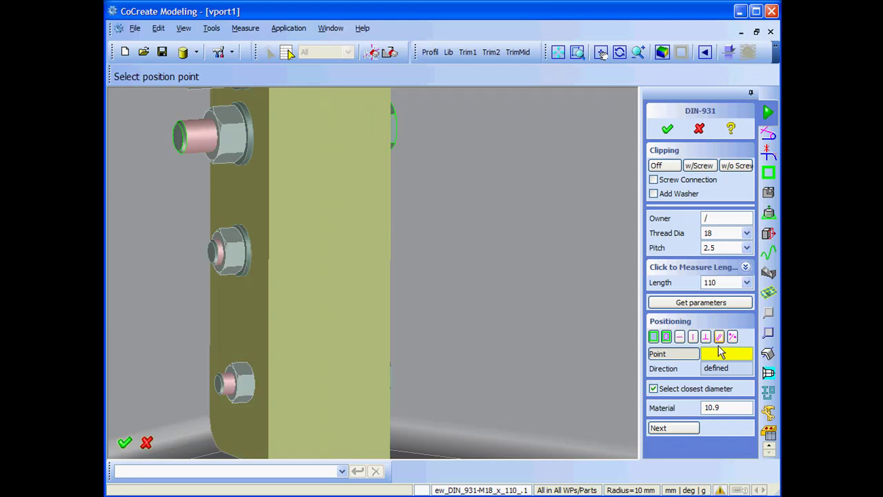
left_click(746, 283)
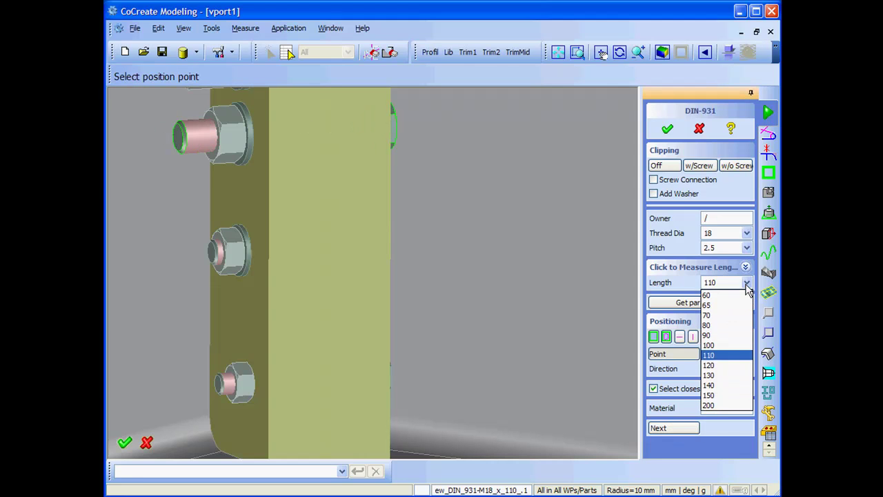
left_click(735, 345)
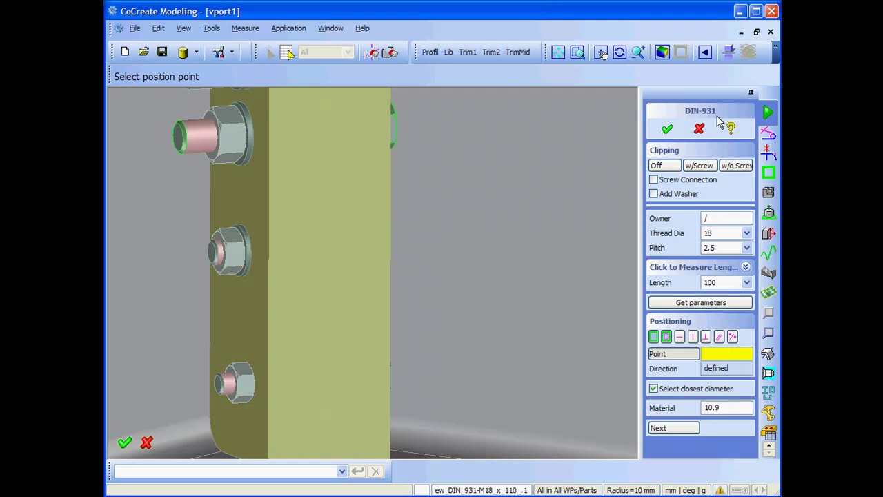
left_click(699, 128)
Lengthen the large M36 bolt from 110 to 120 mm.
middle_click_drag(483, 161, 483, 221)
scroll(483, 221, "up", 3)
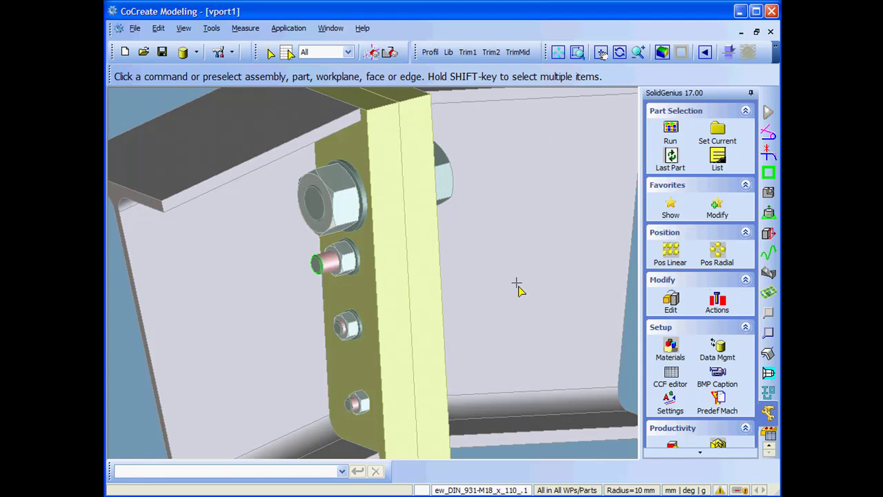
left_click(670, 301)
left_click(442, 189)
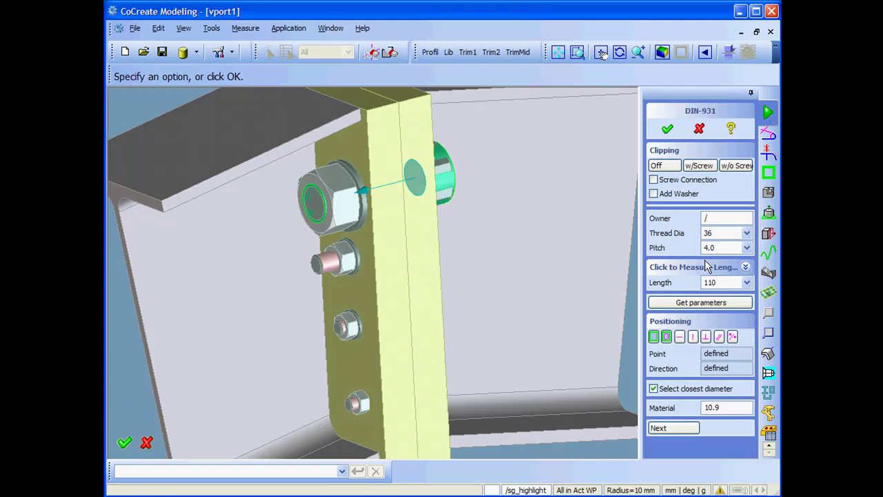
left_click(746, 282)
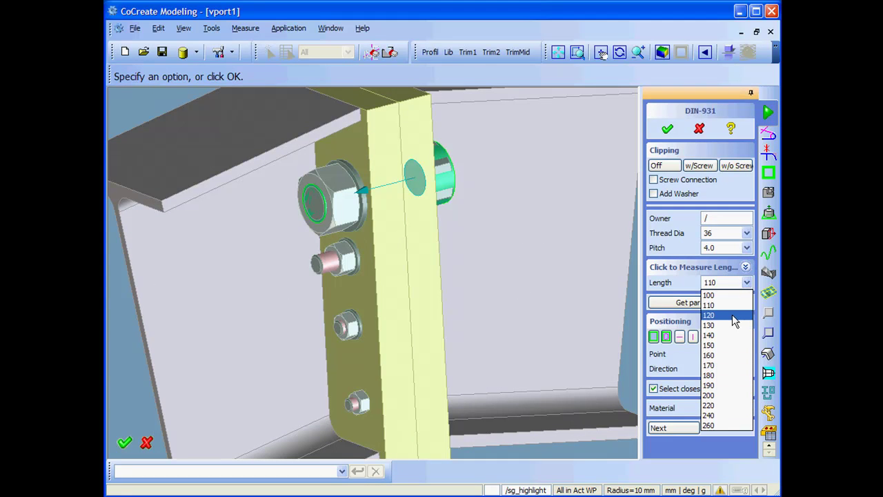
left_click(732, 314)
left_click(669, 131)
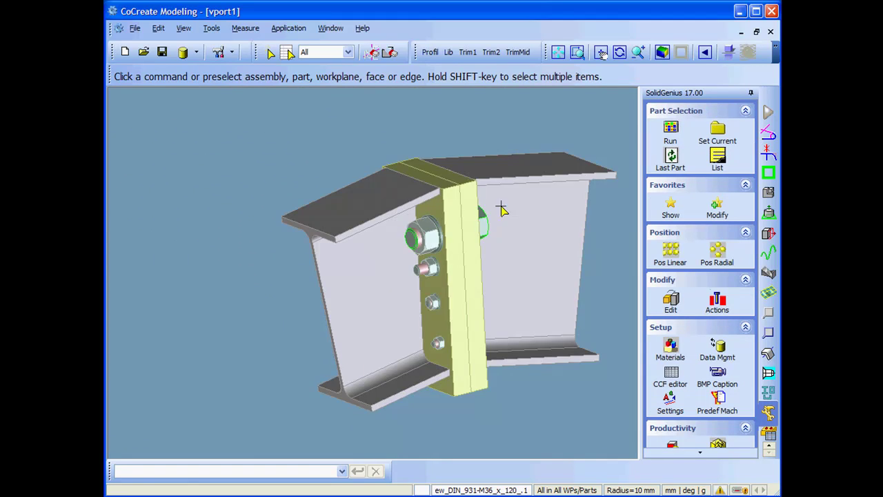
middle_click_drag(502, 209, 312, 210)
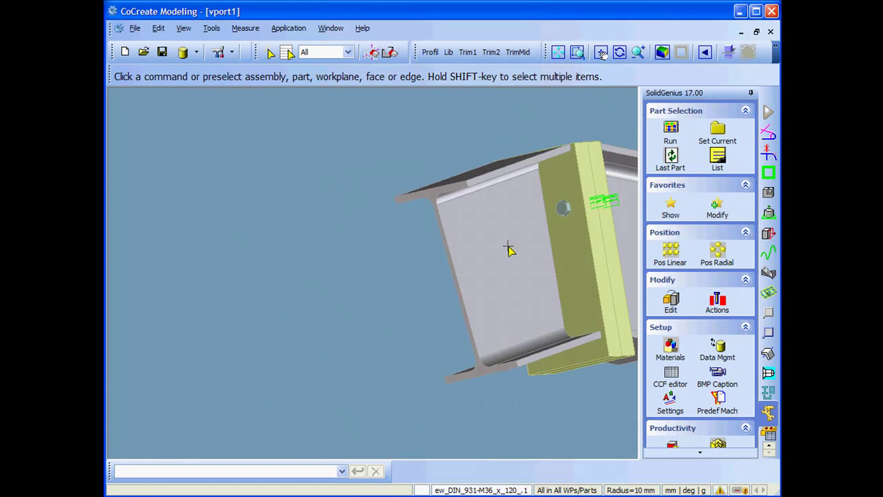
middle_click_drag(500, 246, 524, 398)
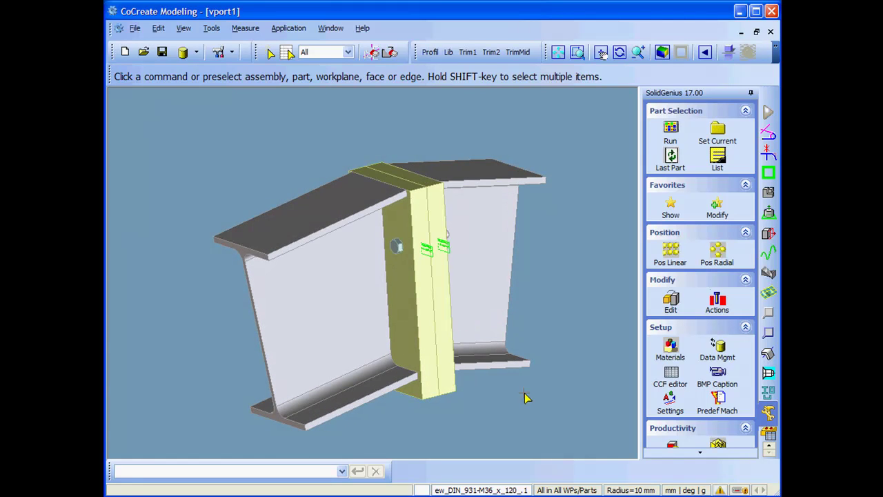